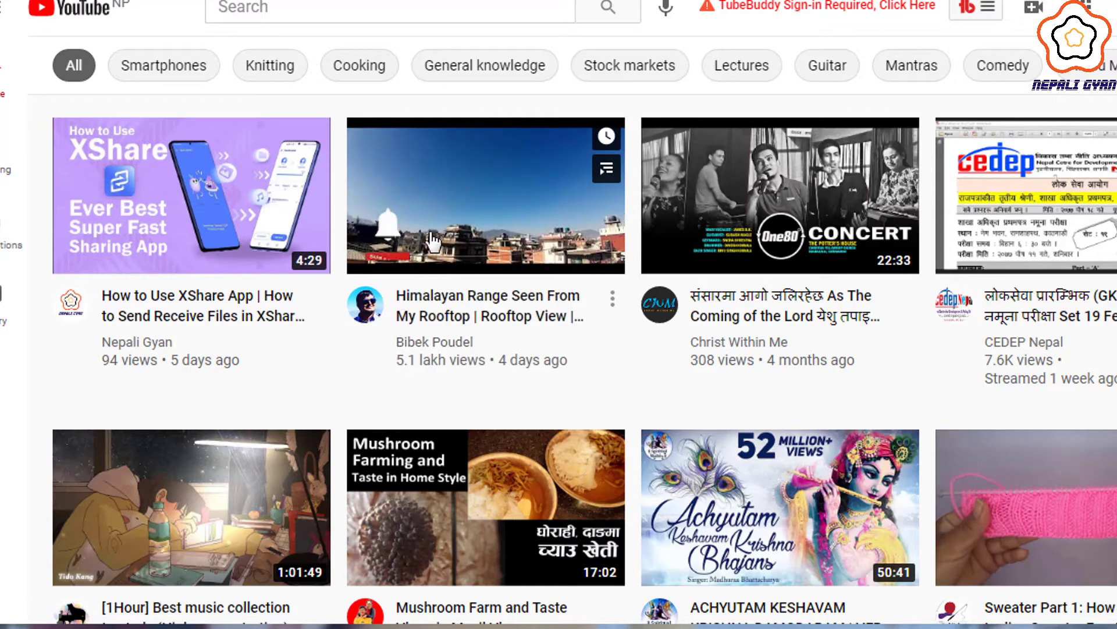
Step: Open the Himalayan range rooftop video from the home feed, pause it and examine its title
{"action": "left_click", "coordinate": [432, 240]}
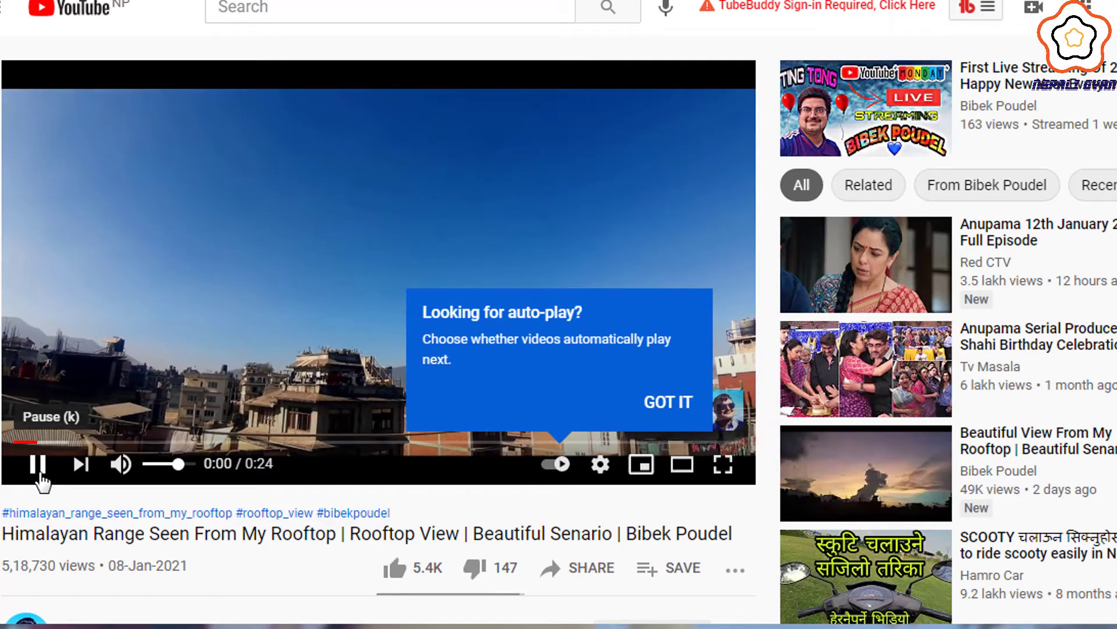
{"action": "left_click", "coordinate": [40, 475]}
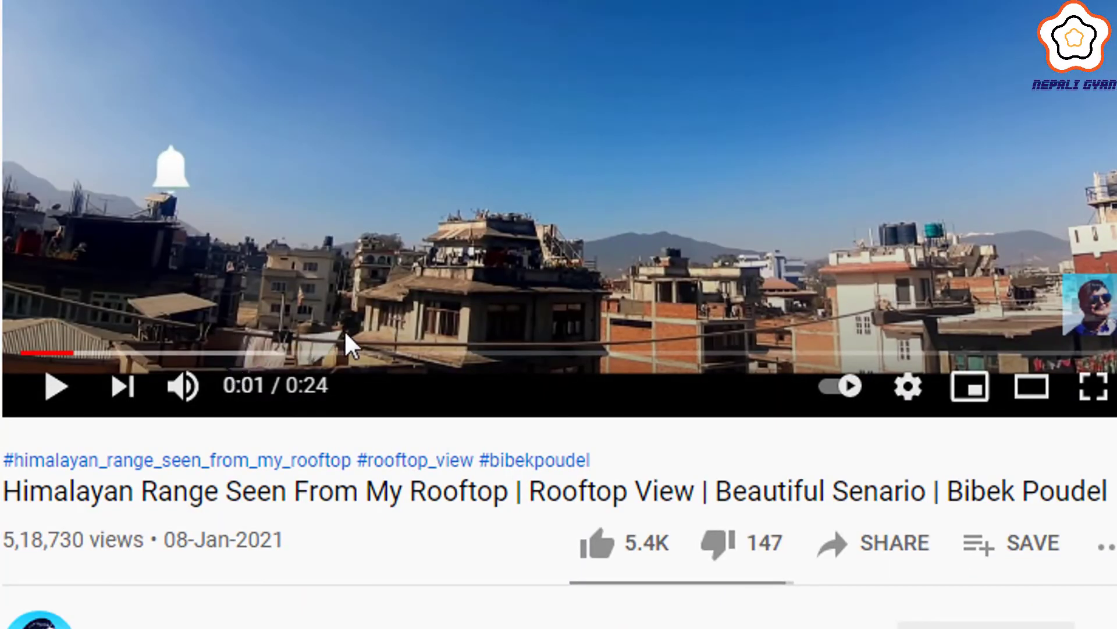
{"action": "scroll", "coordinate": [348, 330], "scroll_direction": "down", "scroll_amount": 1}
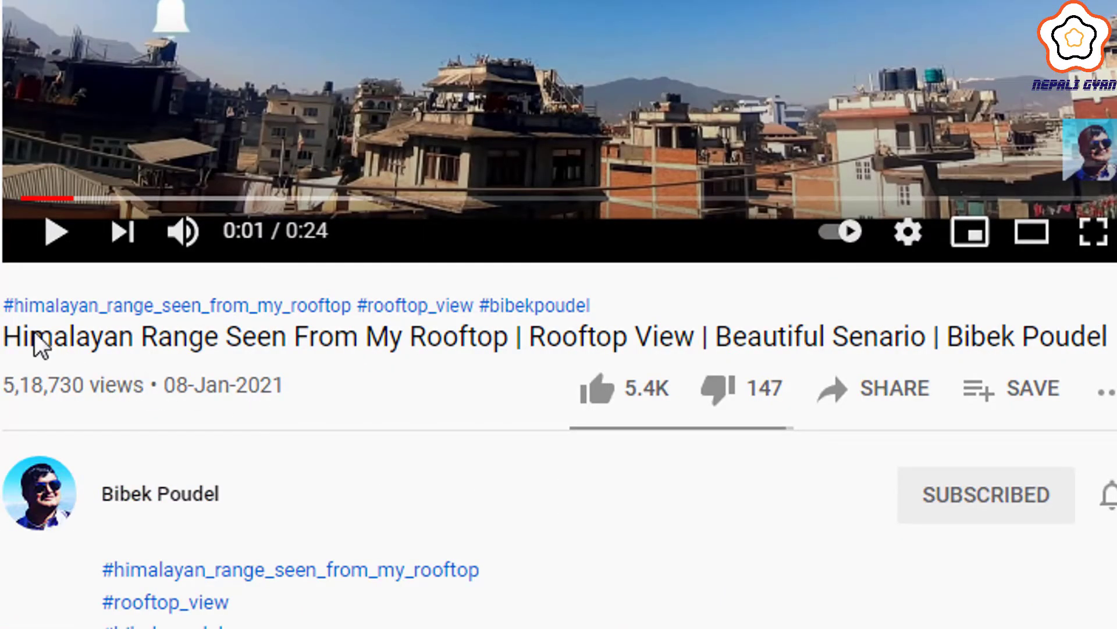
{"action": "left_click_drag", "start_coordinate": [1, 318], "coordinate": [1116, 367]}
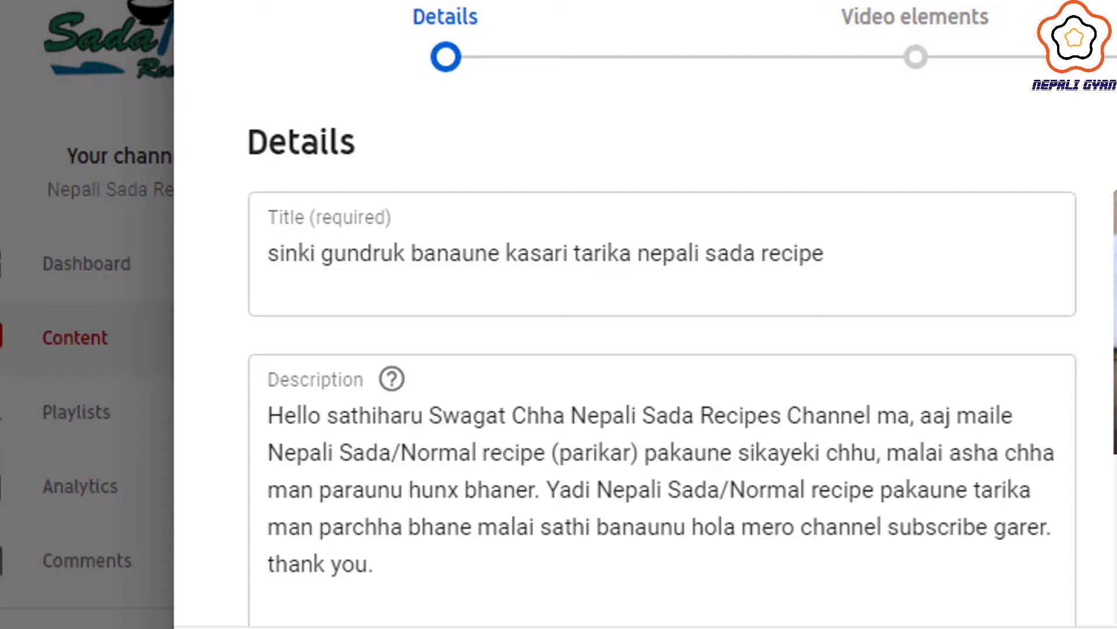
{"action": "mouse_move", "coordinate": [205, 193]}
{"action": "left_mouse_down"}
{"action": "mouse_move", "coordinate": [910, 318]}
{"action": "mouse_move", "coordinate": [1051, 324]}
{"action": "left_mouse_up"}
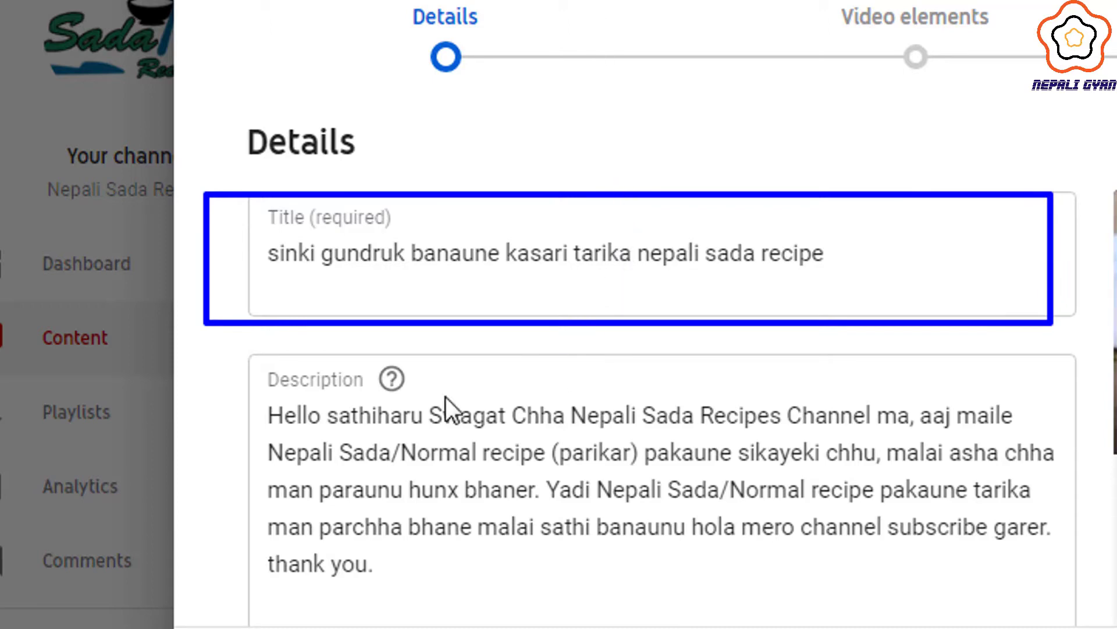
{"action": "mouse_move", "coordinate": [200, 361]}
{"action": "left_mouse_down"}
{"action": "mouse_move", "coordinate": [417, 463]}
{"action": "mouse_move", "coordinate": [1016, 612]}
{"action": "left_mouse_up"}
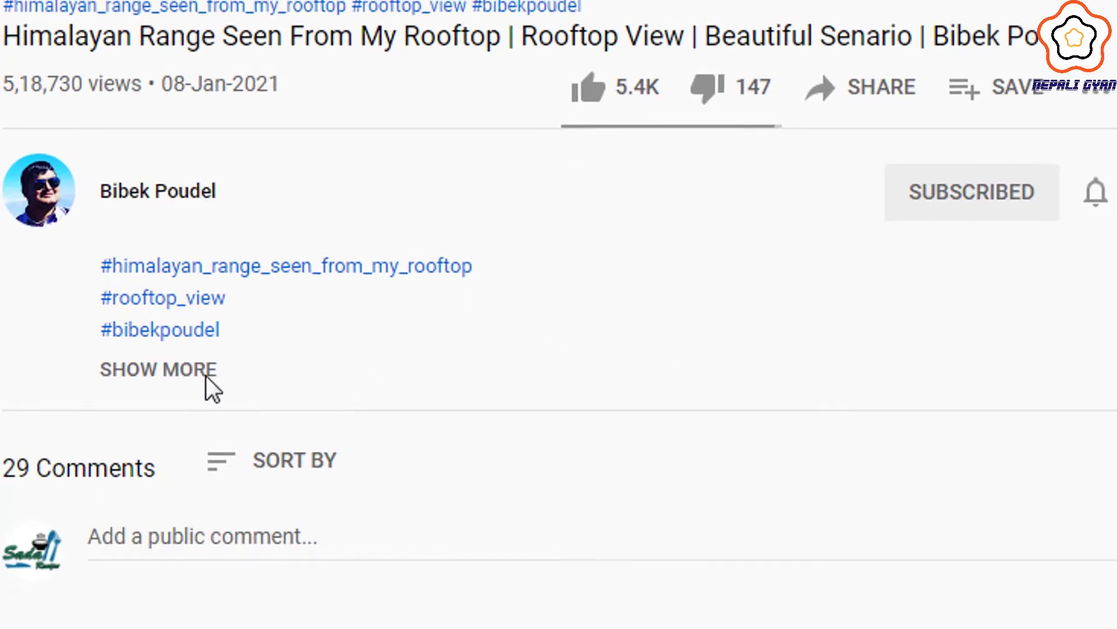
Step: Expand the rooftop video's full description and examine how its hashtags and repeated title are laid out
{"action": "left_click", "coordinate": [206, 376]}
{"action": "scroll", "coordinate": [308, 404], "scroll_direction": "down", "scroll_amount": 4}
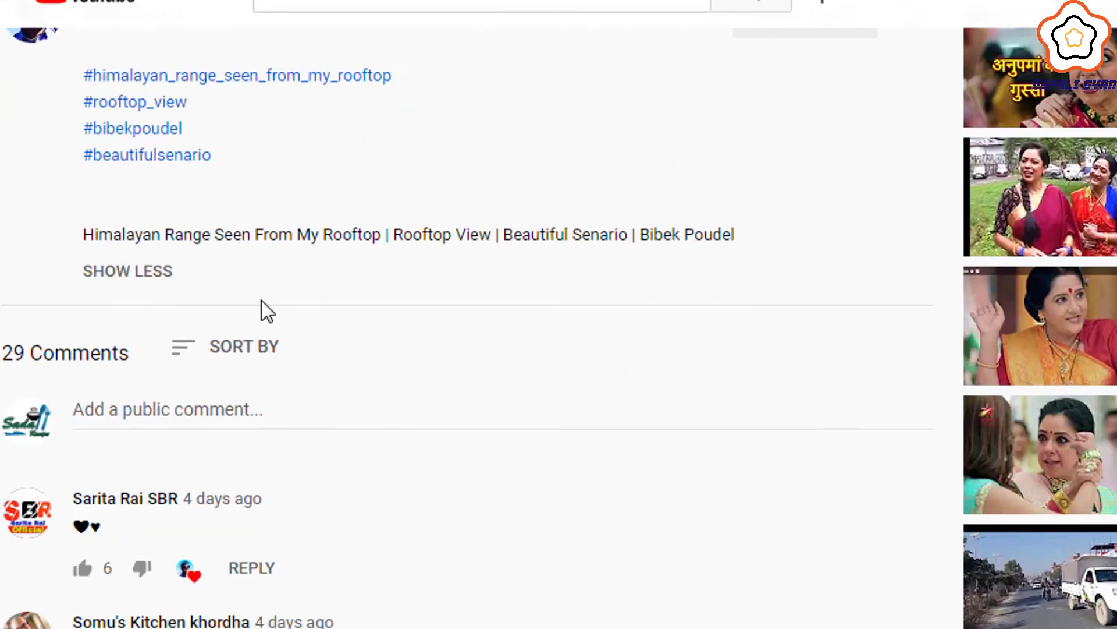
{"action": "left_click_drag", "start_coordinate": [75, 69], "coordinate": [794, 274]}
{"action": "scroll", "coordinate": [567, 351], "scroll_direction": "up", "scroll_amount": 2}
{"action": "scroll", "coordinate": [567, 350], "scroll_direction": "up", "scroll_amount": 3}
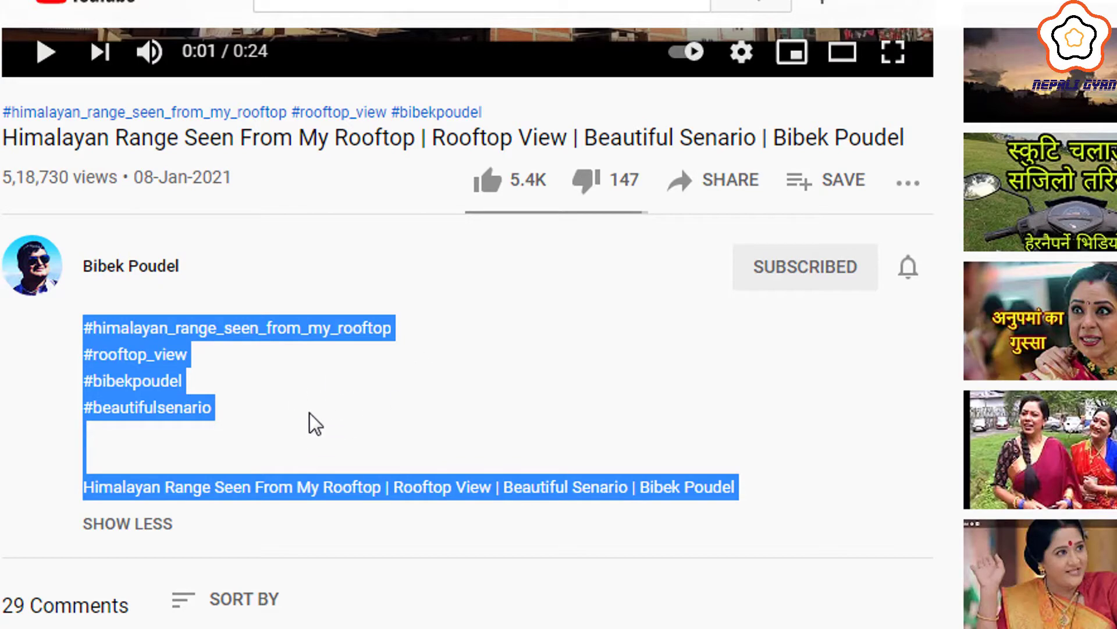
{"action": "scroll", "coordinate": [435, 438], "scroll_direction": "up", "scroll_amount": 4}
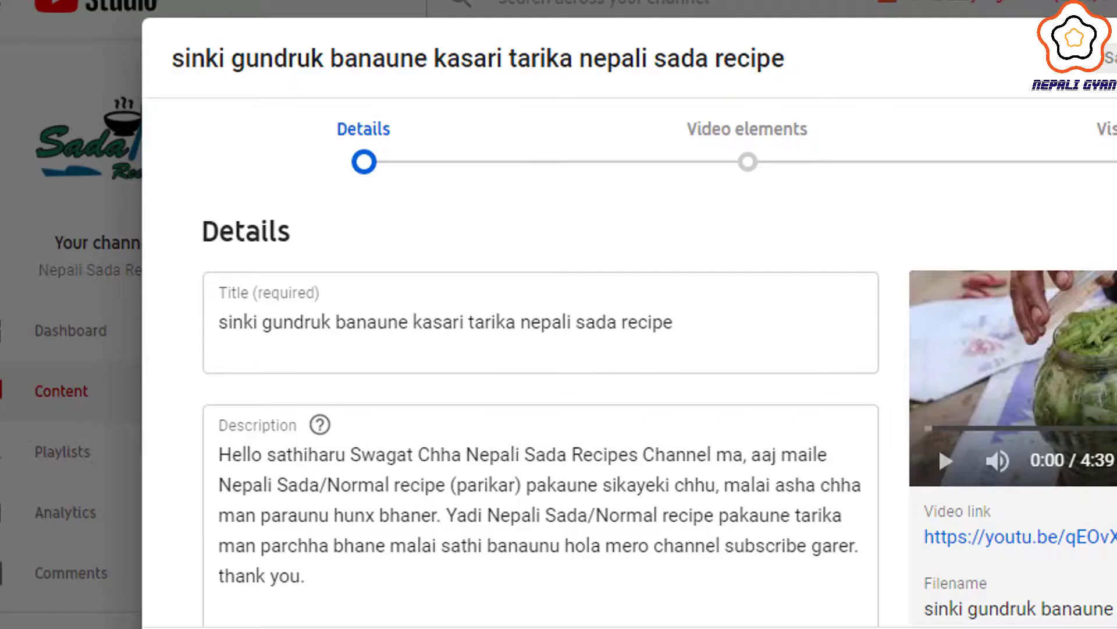
Step: Review the recipe video's upload details in YouTube Studio, from the description through playlists and audience to the tags
{"action": "scroll", "coordinate": [884, 506], "scroll_direction": "down", "scroll_amount": 1}
{"action": "scroll", "coordinate": [885, 478], "scroll_direction": "down", "scroll_amount": 15}
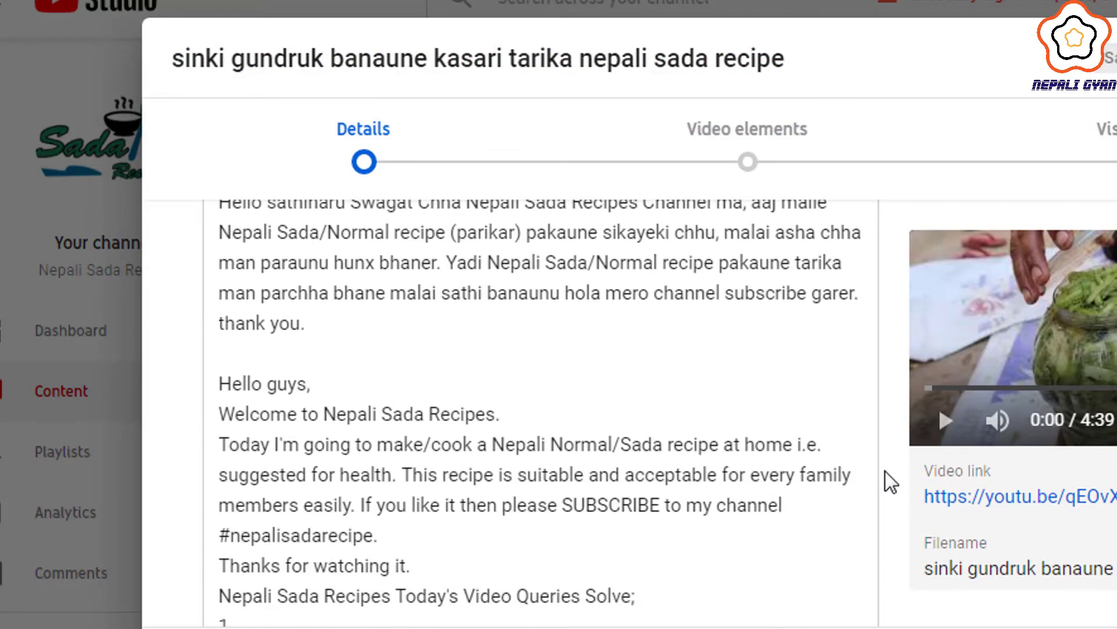
{"action": "scroll", "coordinate": [886, 469], "scroll_direction": "down", "scroll_amount": 6}
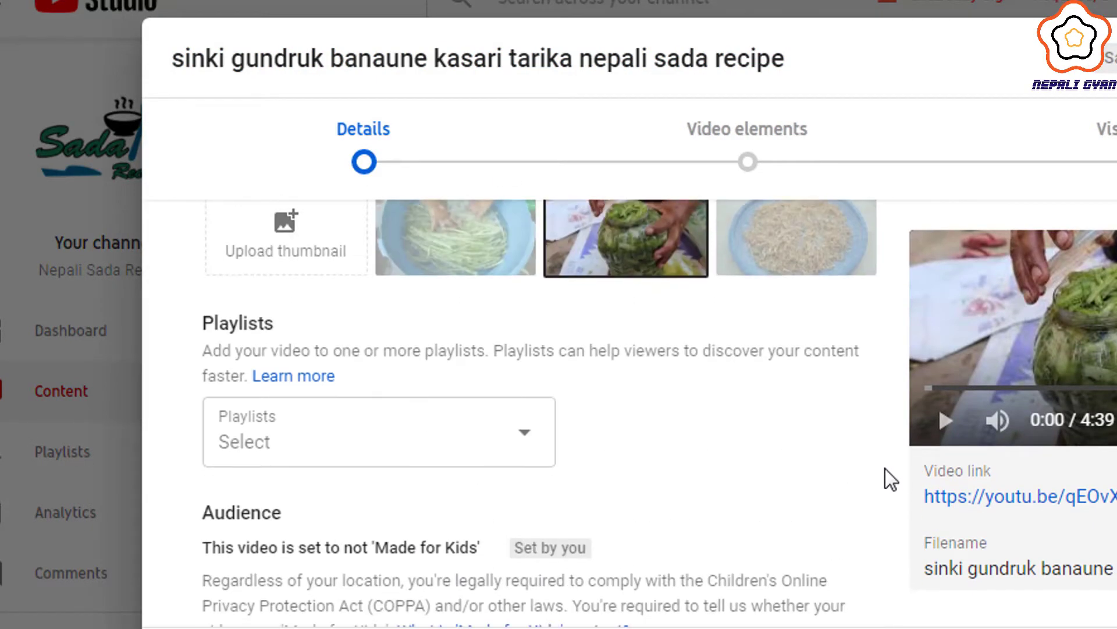
{"action": "left_click", "coordinate": [284, 541]}
{"action": "scroll", "coordinate": [500, 518], "scroll_direction": "down", "scroll_amount": 5}
{"action": "scroll", "coordinate": [514, 520], "scroll_direction": "down", "scroll_amount": 4}
{"action": "scroll", "coordinate": [512, 518], "scroll_direction": "up", "scroll_amount": 2}
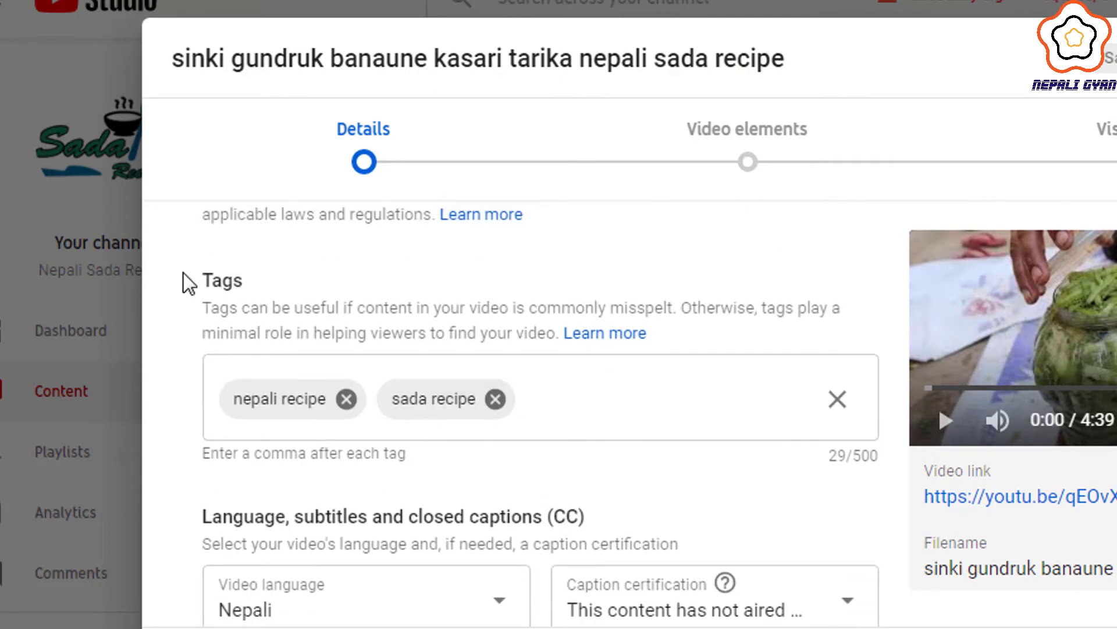
{"action": "mouse_move", "coordinate": [176, 274]}
{"action": "left_mouse_down"}
{"action": "mouse_move", "coordinate": [419, 360]}
{"action": "mouse_move", "coordinate": [871, 457]}
{"action": "mouse_move", "coordinate": [886, 479]}
{"action": "left_mouse_up"}
{"action": "mouse_move", "coordinate": [271, 410]}
{"action": "left_mouse_down"}
{"action": "mouse_move", "coordinate": [816, 455]}
{"action": "mouse_move", "coordinate": [813, 446]}
{"action": "left_mouse_up"}
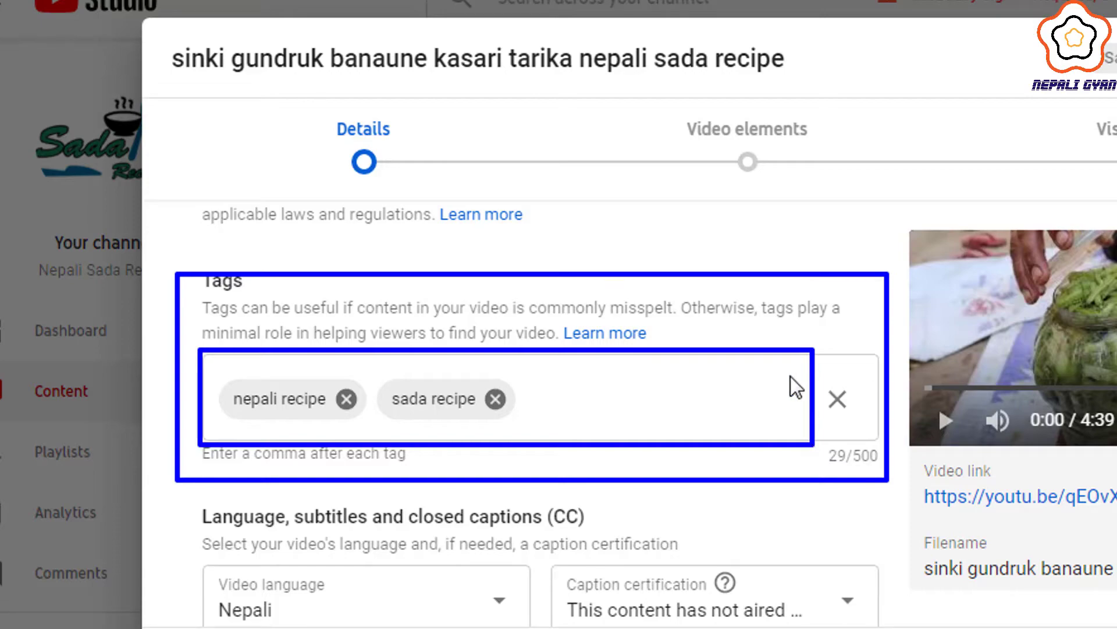
{"action": "scroll", "coordinate": [766, 338], "scroll_direction": "down", "scroll_amount": 5}
{"action": "scroll", "coordinate": [762, 337], "scroll_direction": "up", "scroll_amount": 10}
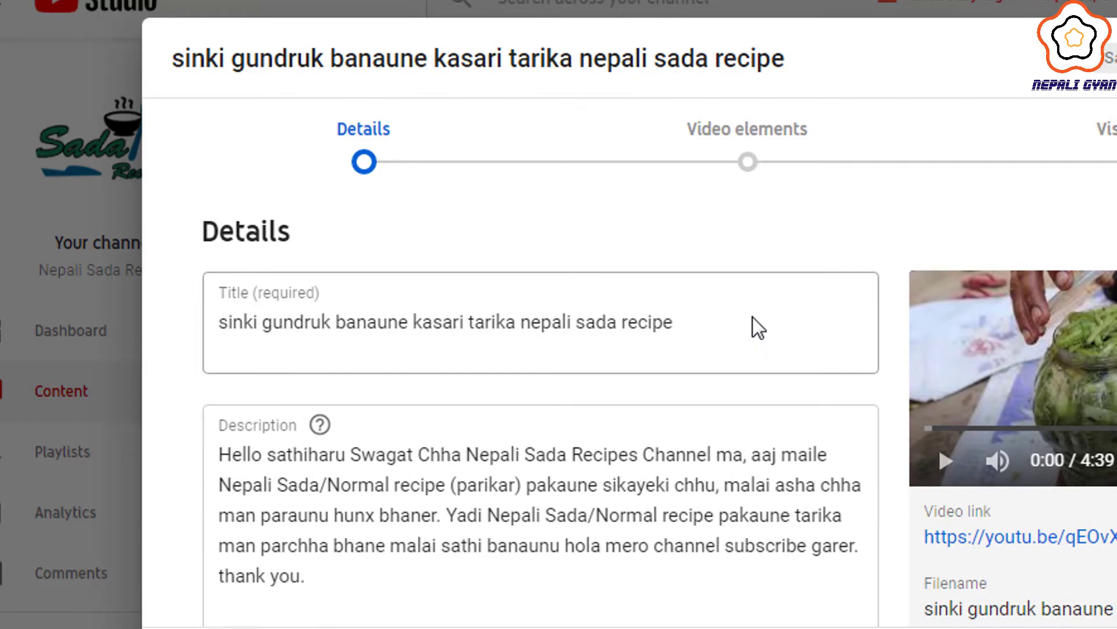
Step: Replace the recipe video's title with "Mula Ko Sinki Kasari Banaune Tarika"
{"action": "left_click", "coordinate": [749, 330]}
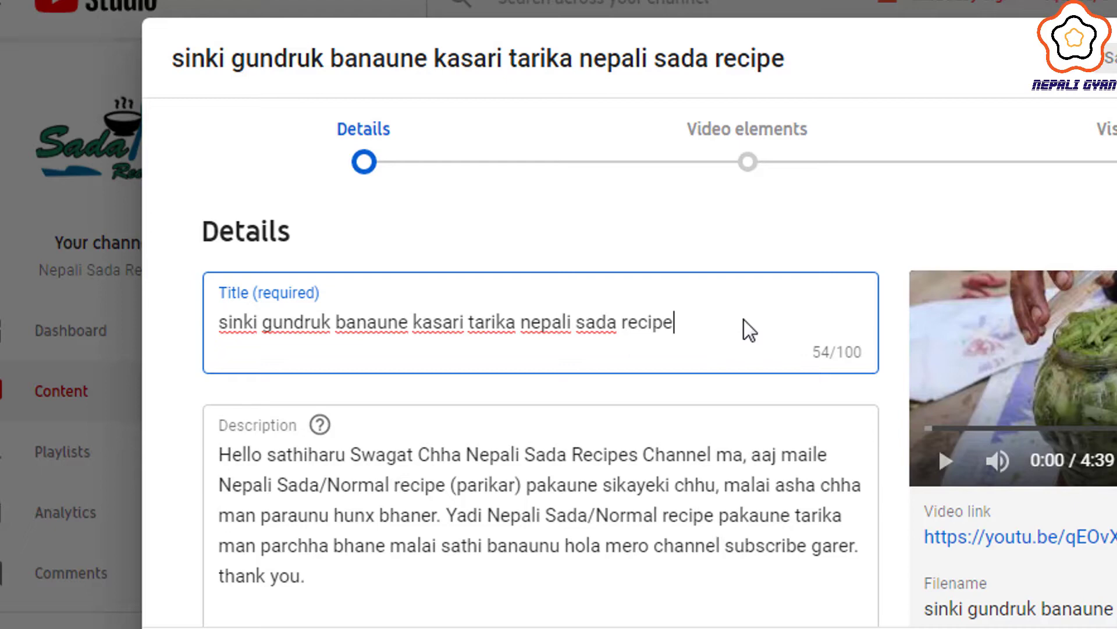
{"action": "left_click", "coordinate": [618, 320]}
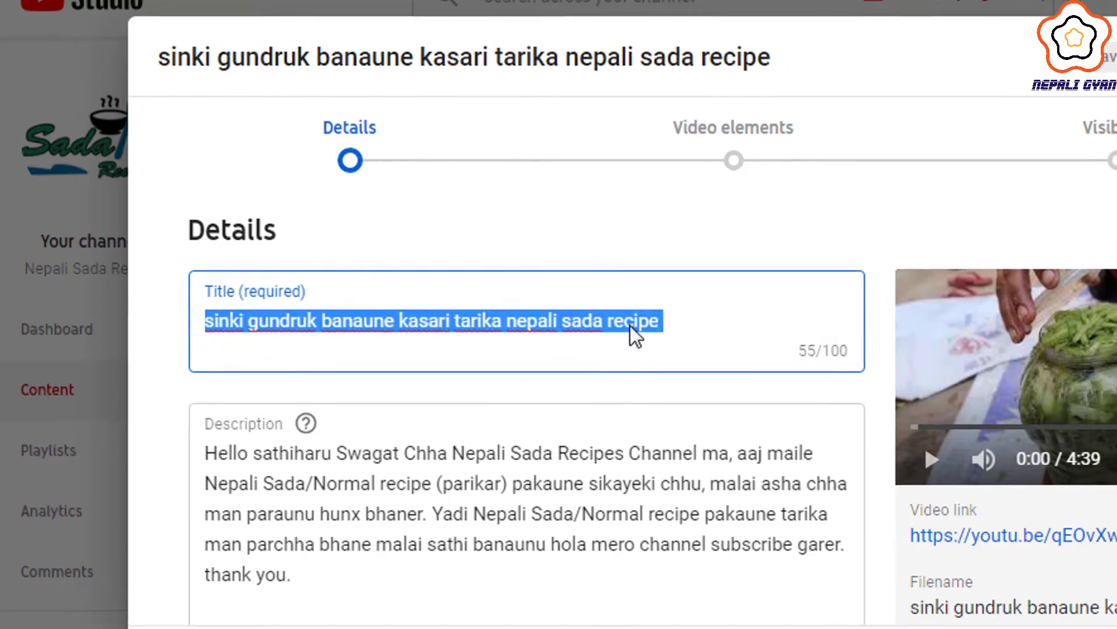
{"action": "triple_click", "coordinate": [669, 327]}
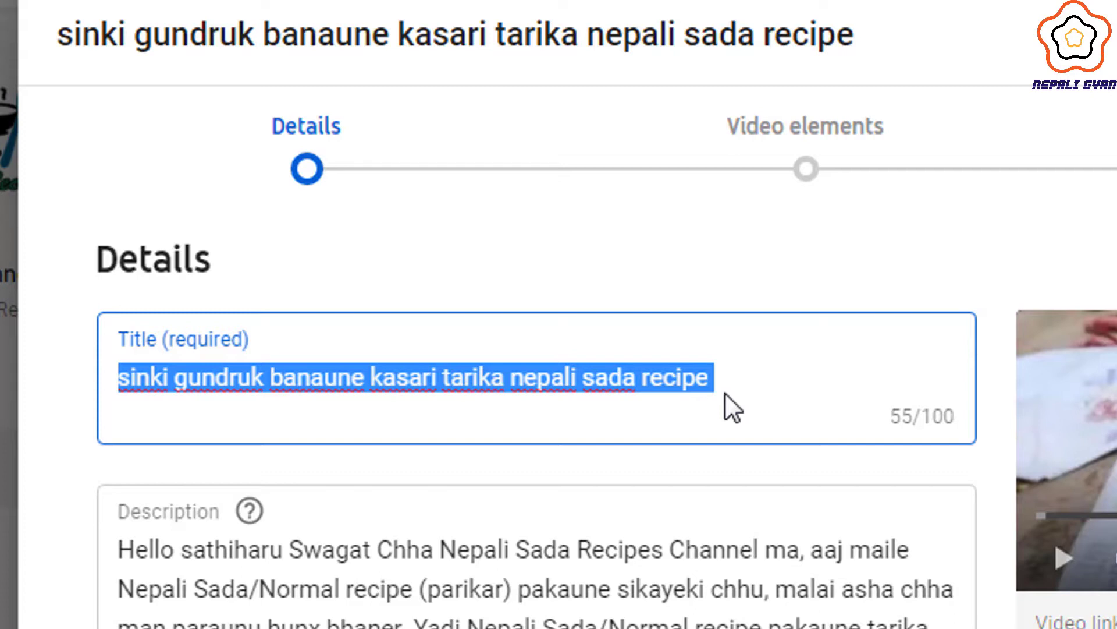
{"action": "type", "text": "Mulao"}
{"action": "key", "text": "BackSpace"}
{"action": "type", "text": "ko"}
{"action": "key", "text": "BackSpace"}
{"action": "key", "text": "BackSpace"}
{"action": "key", "text": "BackSpace"}
{"action": "type", "text": "Ko Si"}
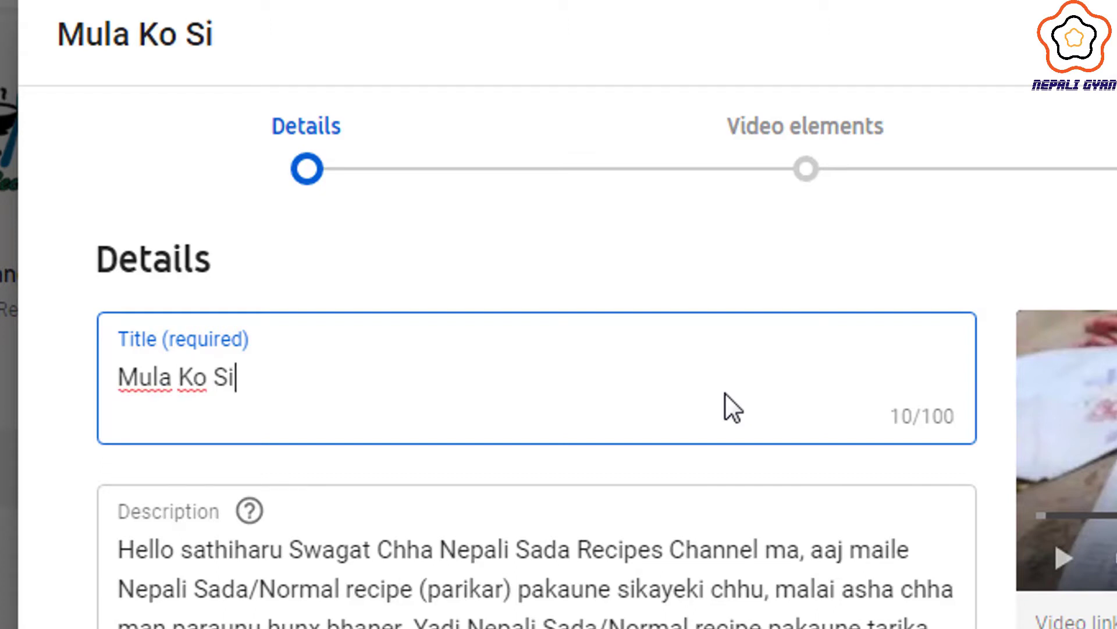
{"action": "type", "text": "nki K"}
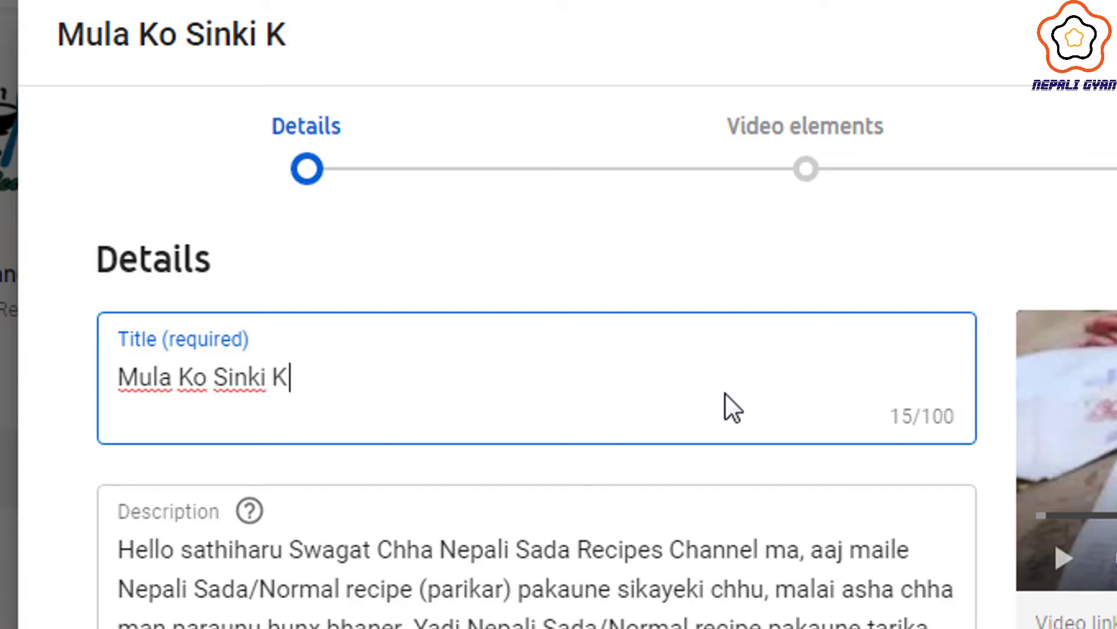
{"action": "type", "text": "asari Banaune Ta"}
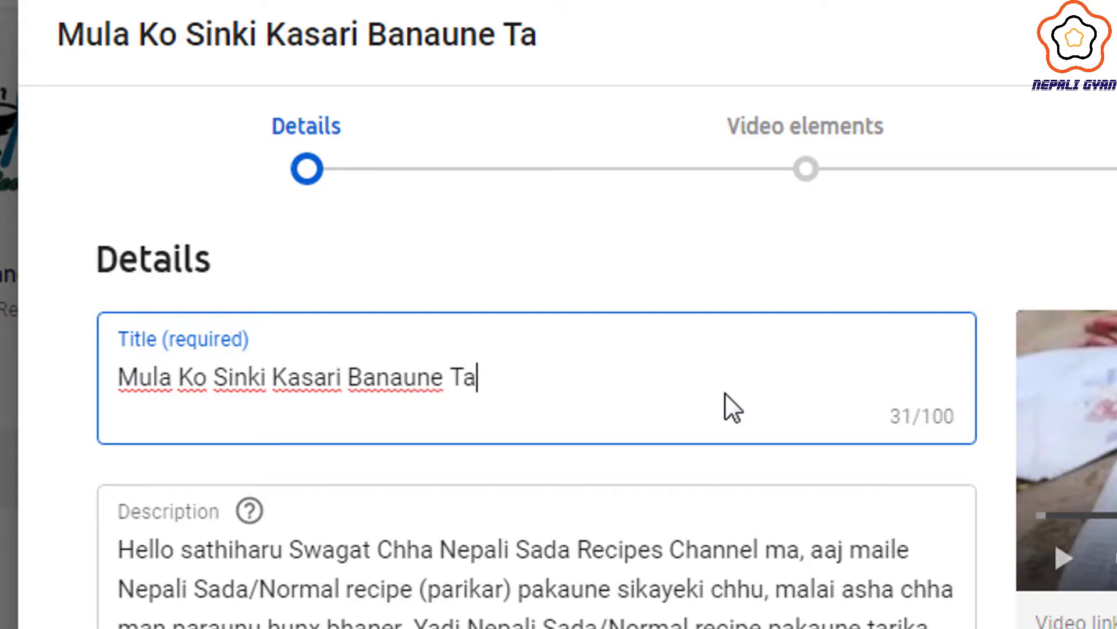
{"action": "type", "text": "rika"}
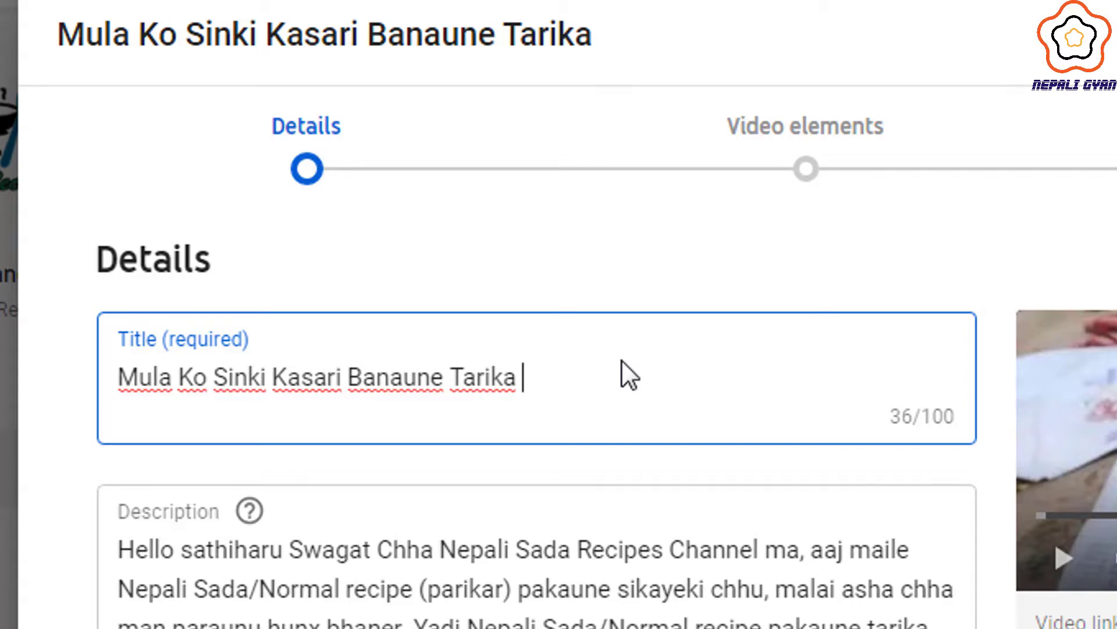
Step: Extend the title with a vertical bar separator and the phrase "How to Make Mulako Sinki"
{"action": "type", "text": "|"}
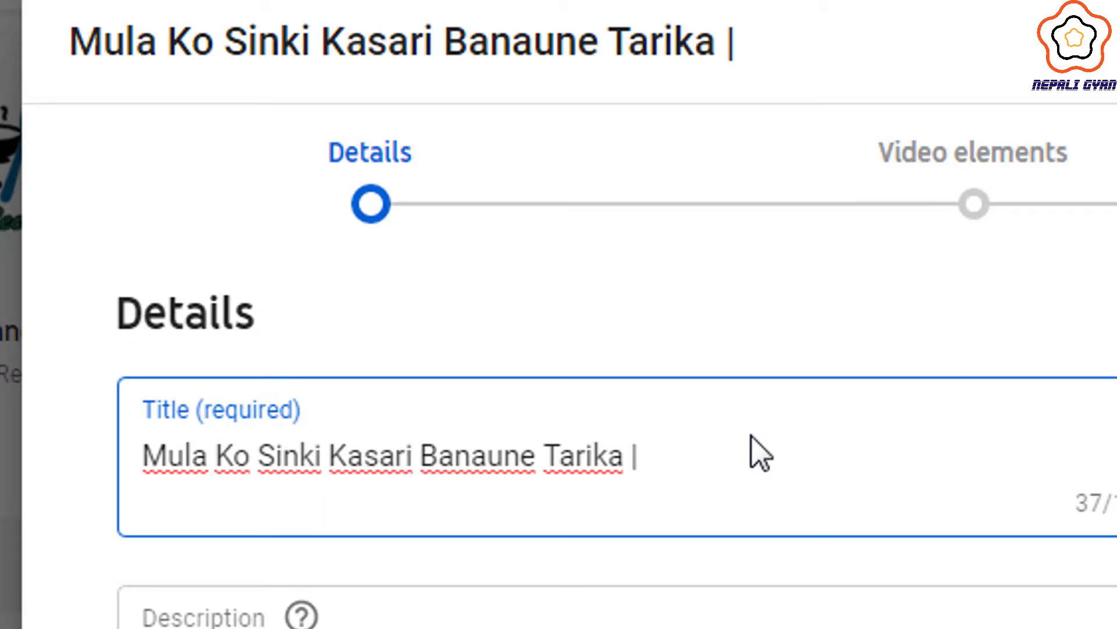
{"action": "type", "text": "How to Make Si"}
{"action": "key", "text": "BackSpace"}
{"action": "key", "text": "BackSpace"}
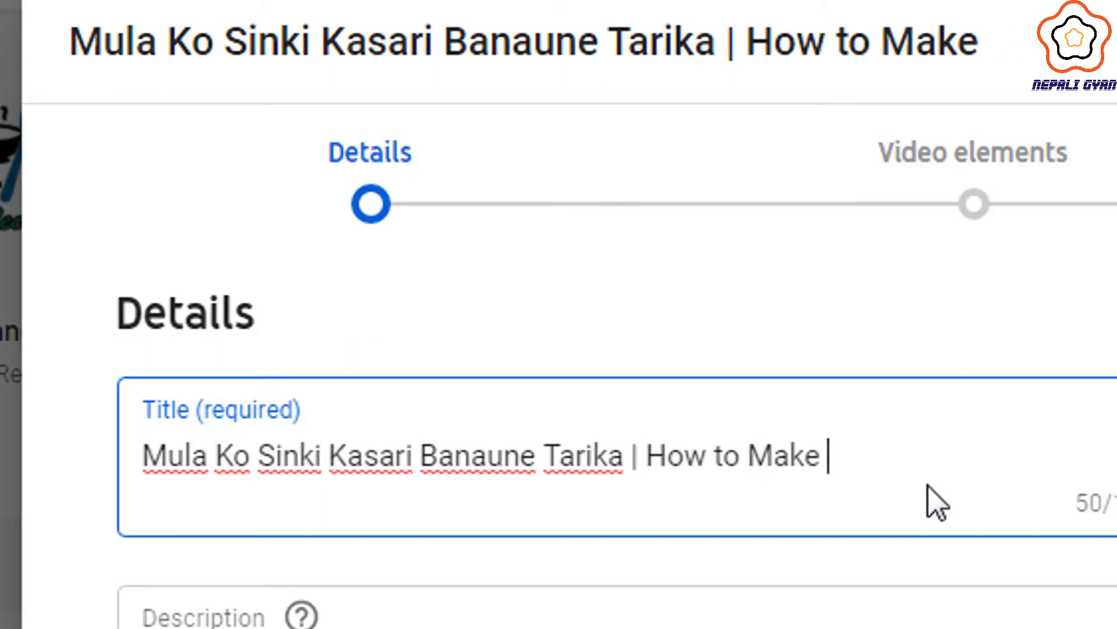
{"action": "type", "text": "Mu"}
{"action": "type", "text": "lako Sunki"}
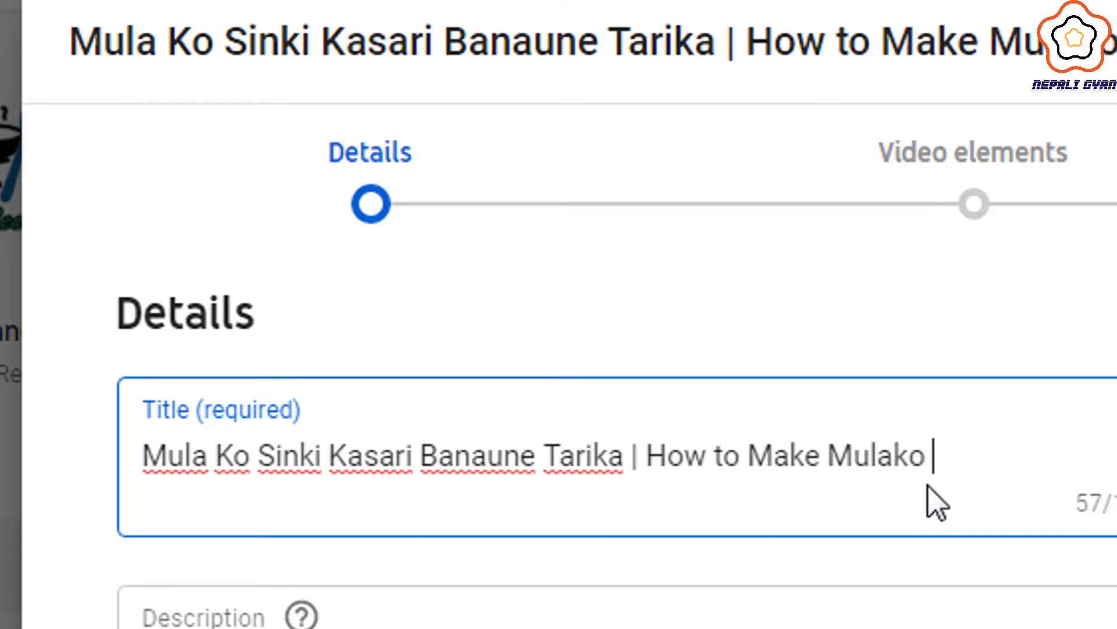
{"action": "key", "text": "BackSpace"}
{"action": "key", "text": "BackSpace"}
{"action": "key", "text": "BackSpace"}
{"action": "key", "text": "BackSpace"}
{"action": "key", "text": "BackSpace"}
{"action": "type", "text": "in"}
{"action": "key", "text": "BackSpace"}
{"action": "key", "text": "BackSpace"}
{"action": "type", "text": "ki "}
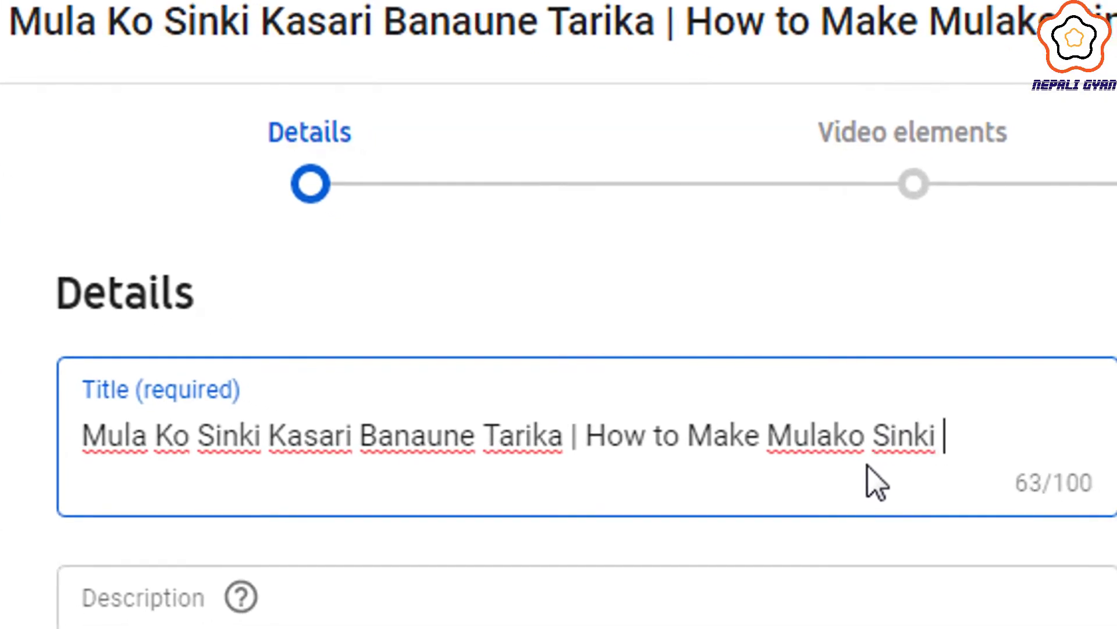
Step: Append another vertical bar and the phrase "How to Make Radish Pickle" to the title
{"action": "type", "text": "|"}
{"action": "type", "text": "How to M"}
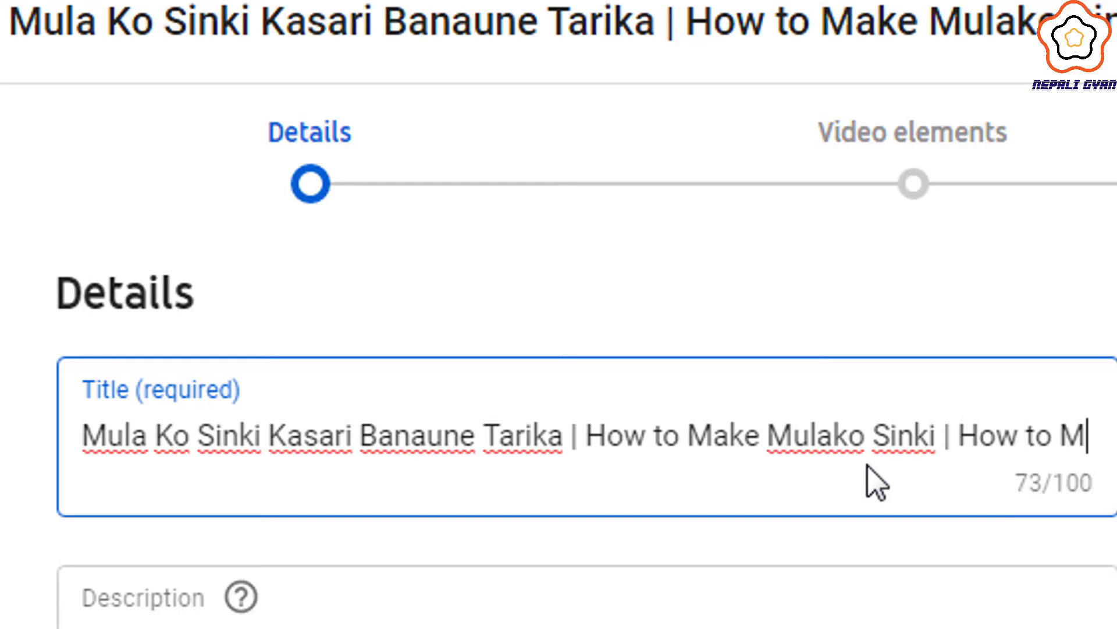
{"action": "type", "text": "ake Radish Pickle"}
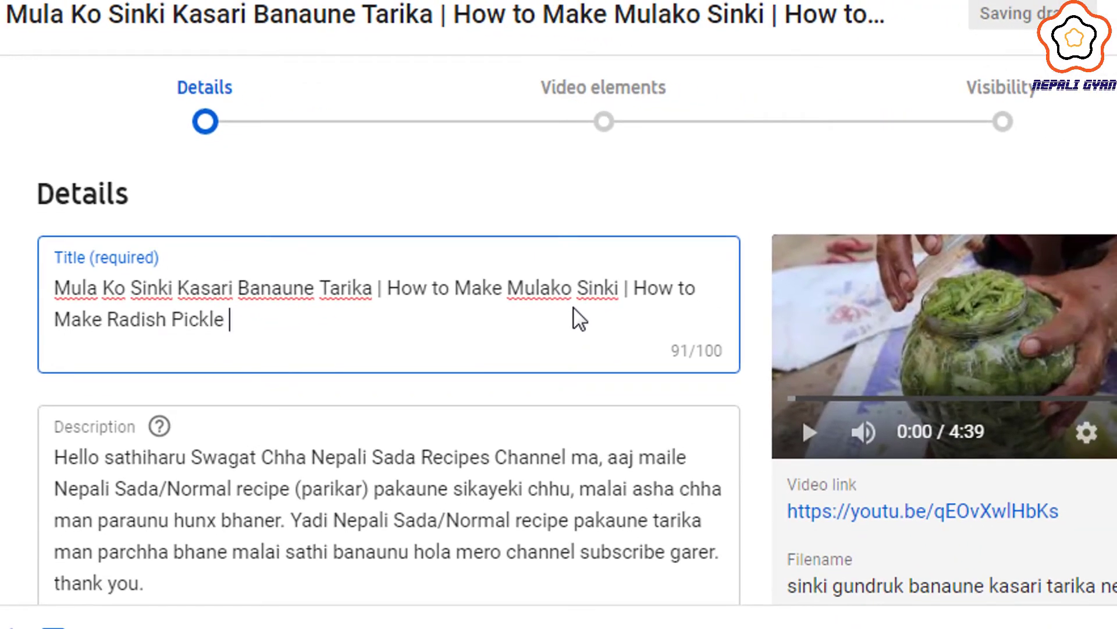
{"action": "left_click_drag", "start_coordinate": [188, 320], "coordinate": [352, 288]}
{"action": "left_click", "coordinate": [367, 337]}
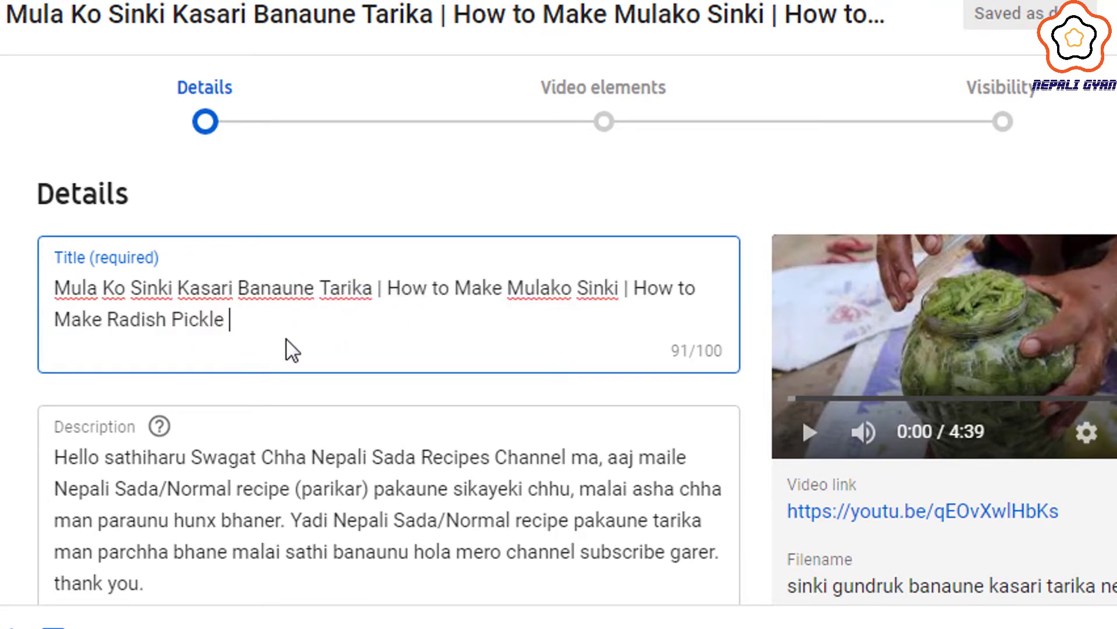
{"action": "left_click_drag", "start_coordinate": [656, 306], "coordinate": [640, 300]}
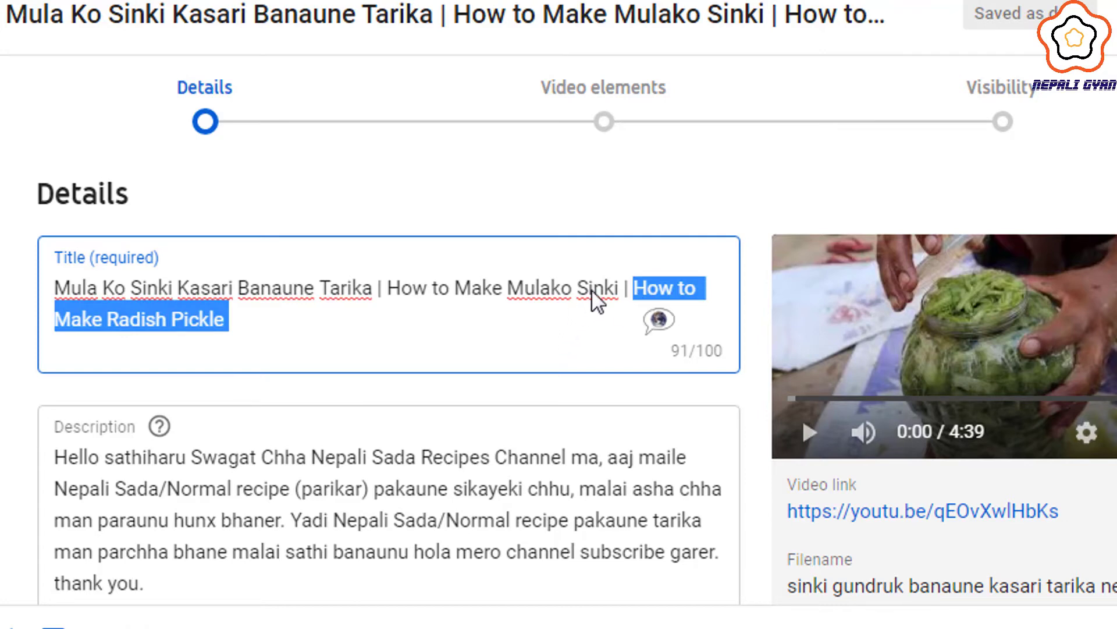
{"action": "left_click", "coordinate": [632, 278]}
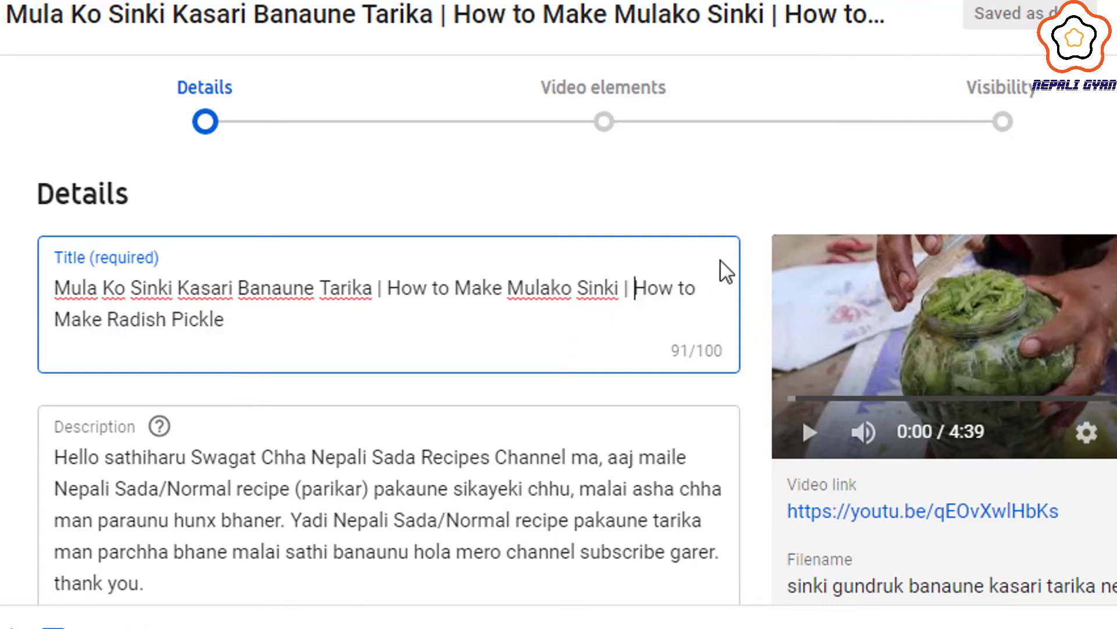
{"action": "mouse_move", "coordinate": [619, 284]}
{"action": "left_mouse_down"}
{"action": "mouse_move", "coordinate": [651, 289]}
{"action": "mouse_move", "coordinate": [637, 288]}
{"action": "left_mouse_up"}
Step: Insert an empty line above the existing greeting at the start of the description for new text
{"action": "scroll", "coordinate": [349, 303], "scroll_direction": "down", "scroll_amount": 2}
{"action": "left_click", "coordinate": [87, 324]}
{"action": "scroll", "coordinate": [254, 311], "scroll_direction": "up", "scroll_amount": 2}
{"action": "scroll", "coordinate": [256, 326], "scroll_direction": "up", "scroll_amount": 1}
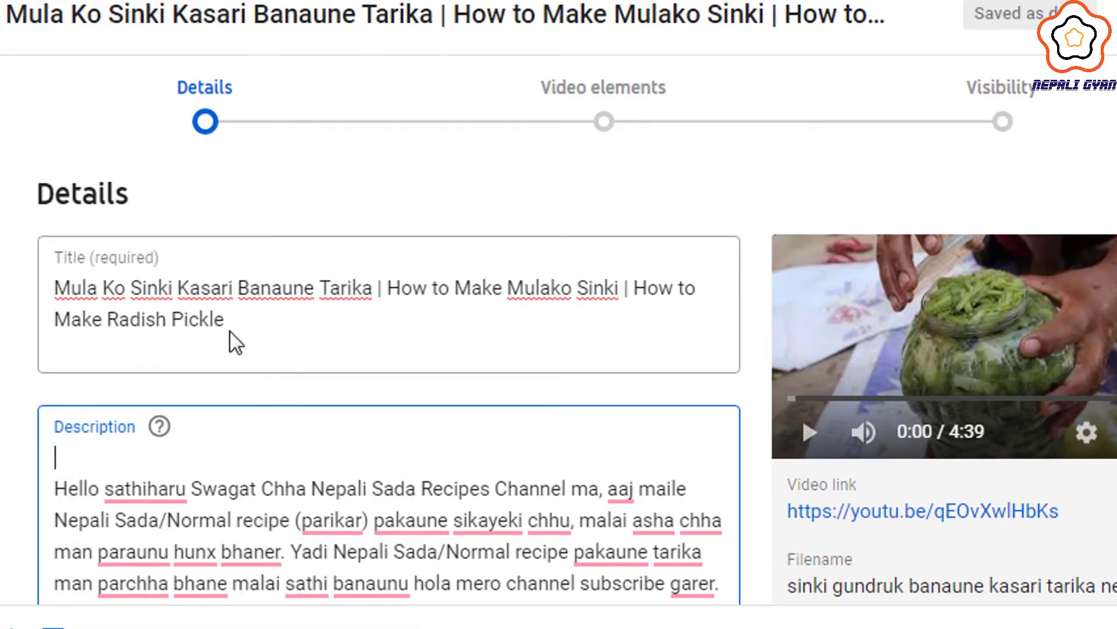
{"action": "left_click_drag", "start_coordinate": [232, 320], "coordinate": [40, 297]}
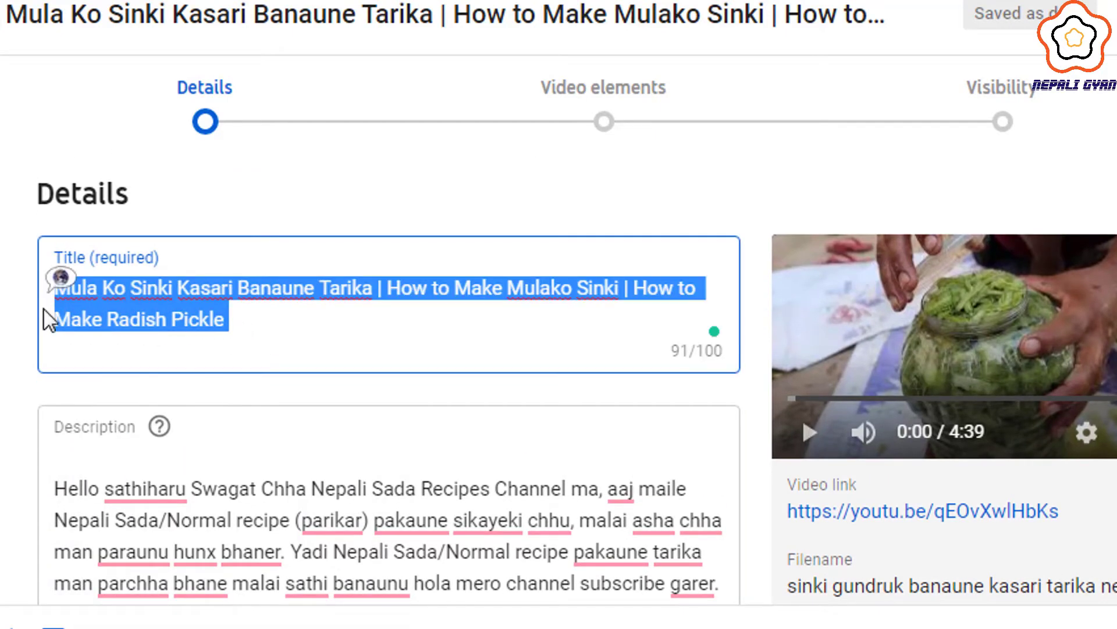
{"action": "left_click", "coordinate": [88, 456]}
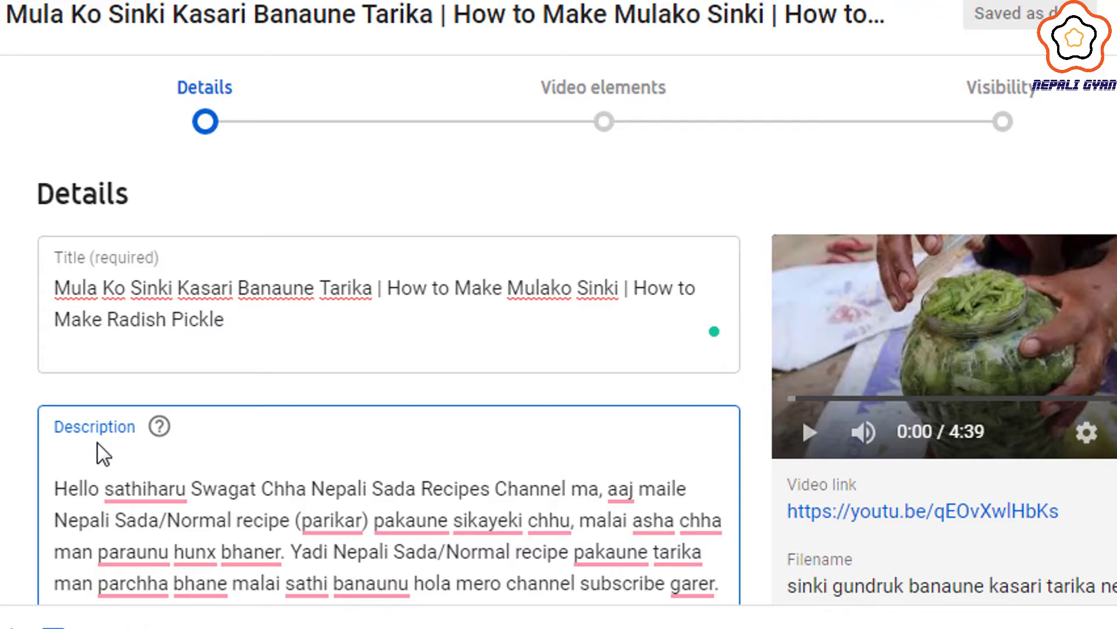
Step: Begin the description with "Today, we learn about how to make radish pickle" on the empty line above the greeting
{"action": "type", "text": "Today we "}
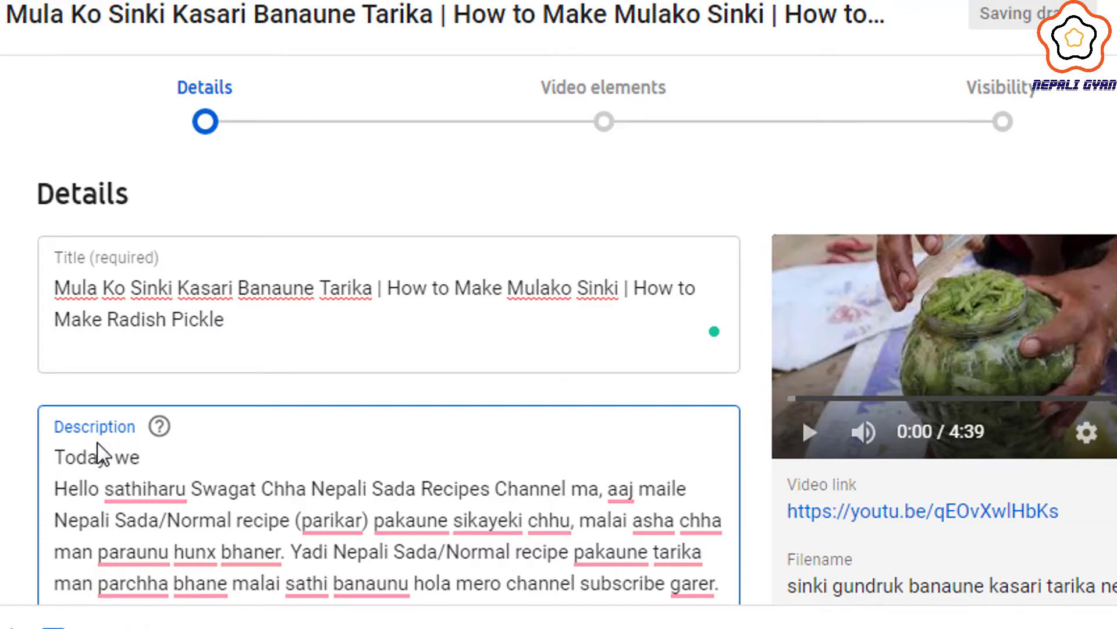
{"action": "type", "text": "learn "}
{"action": "type", "text": "about how to make ra"}
{"action": "type", "text": "dish pi Hello sathihar"}
{"action": "key", "text": "BackSpace"}
{"action": "type", "text": "picke"}
{"action": "key", "text": "BackSpace"}
{"action": "type", "text": "le or"}
Step: Finish the description's opening sentence with "or mula ko sinki in nepali style."
{"action": "key", "text": "BackSpace"}
{"action": "key", "text": "BackSpace"}
{"action": "type", "text": "mu"}
{"action": "key", "text": "BackSpace"}
{"action": "key", "text": "BackSpace"}
{"action": "key", "text": "BackSpace"}
{"action": "type", "text": "r"}
{"action": "key", "text": "BackSpace"}
{"action": "type", "text": "or mula k"}
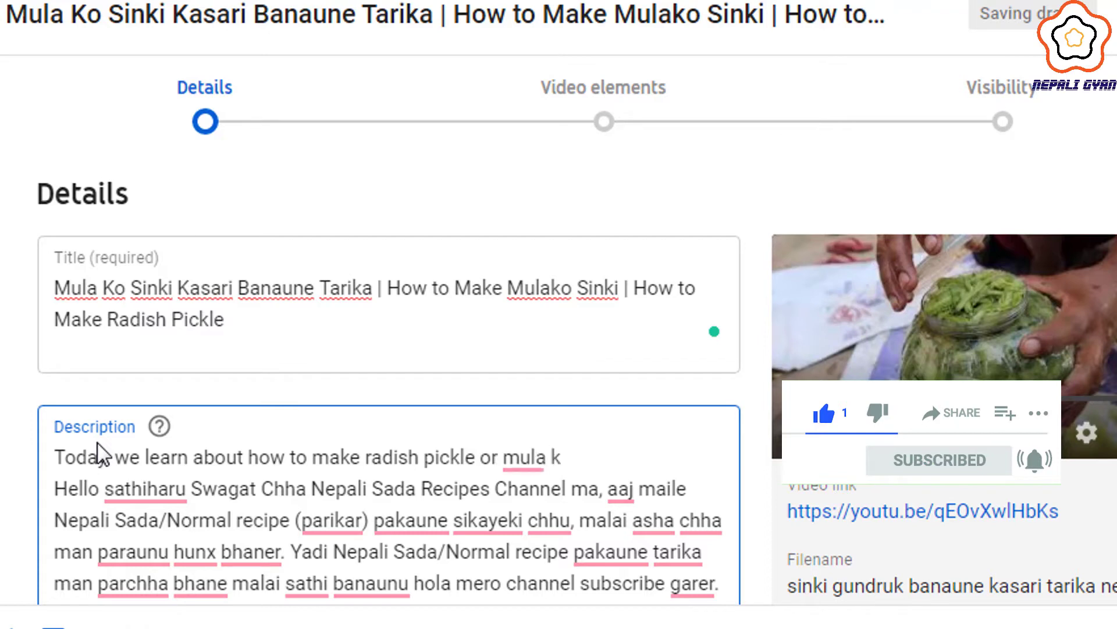
{"action": "type", "text": "o sinki in nepali style"}
{"action": "key", "text": "BackSpace"}
{"action": "key", "text": "BackSpace"}
{"action": "key", "text": "BackSpace"}
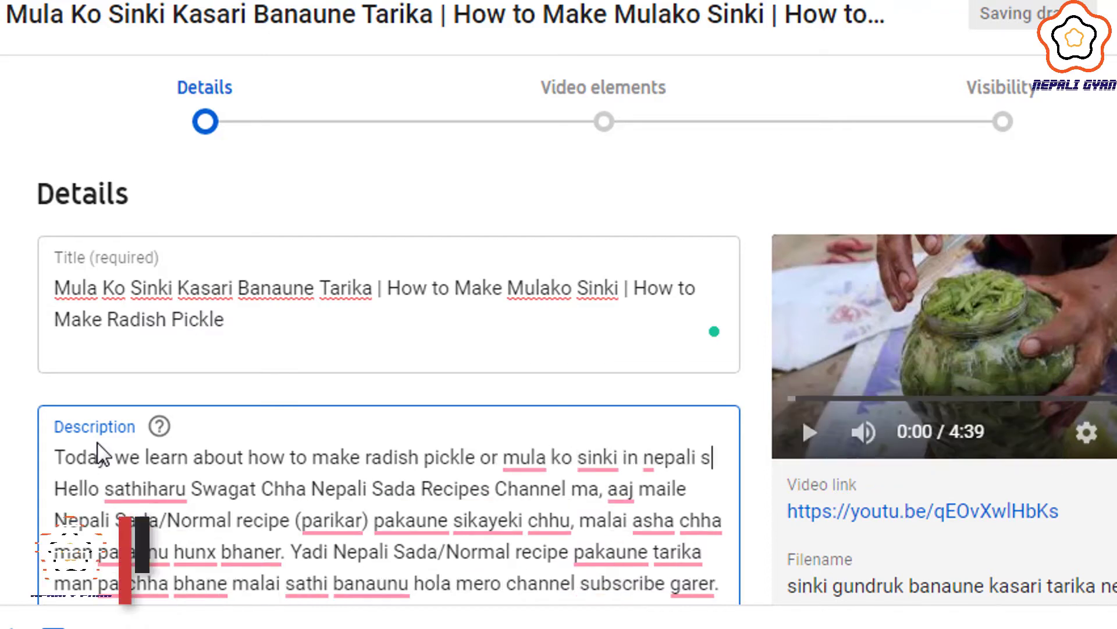
{"action": "type", "text": "tyle. "}
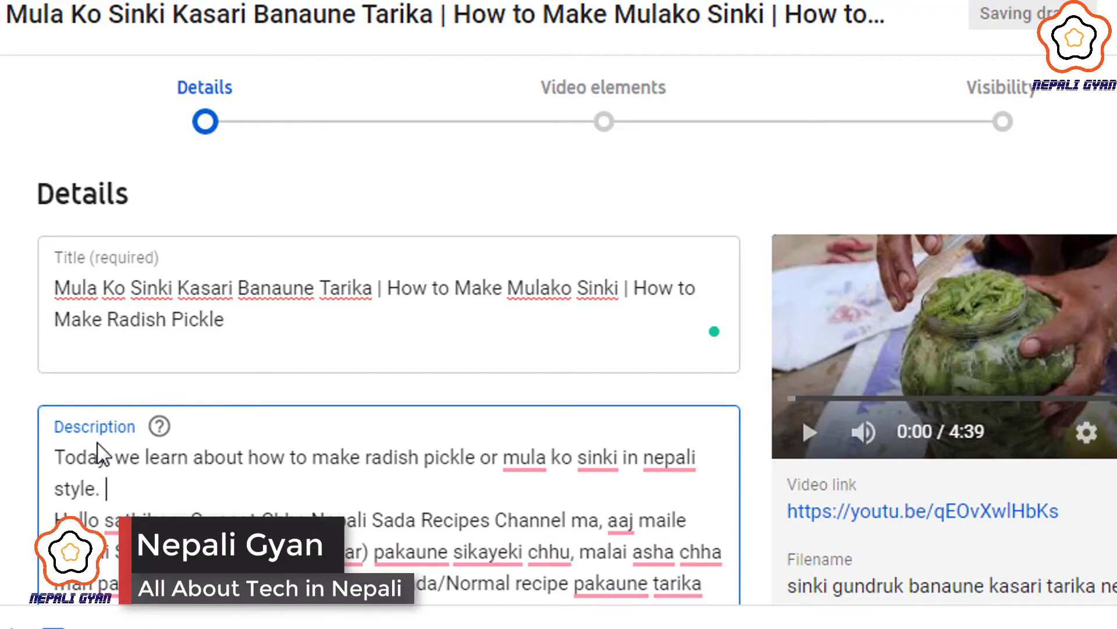
Step: Continue the opening paragraph of the description with "Aaj hami le nepali ma mulako sinki gundruk banaune tarika"
{"action": "type", "text": "Aaj hami le nepali"}
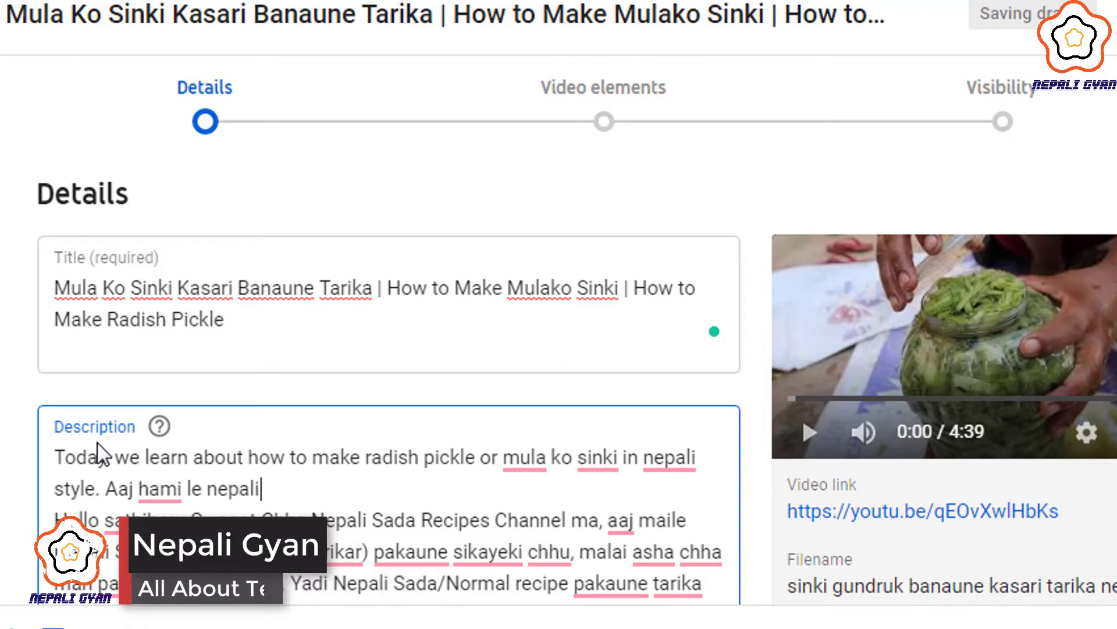
{"action": "type", "text": " ma mulako"}
{"action": "key", "text": "BackSpace"}
{"action": "type", "text": "o "}
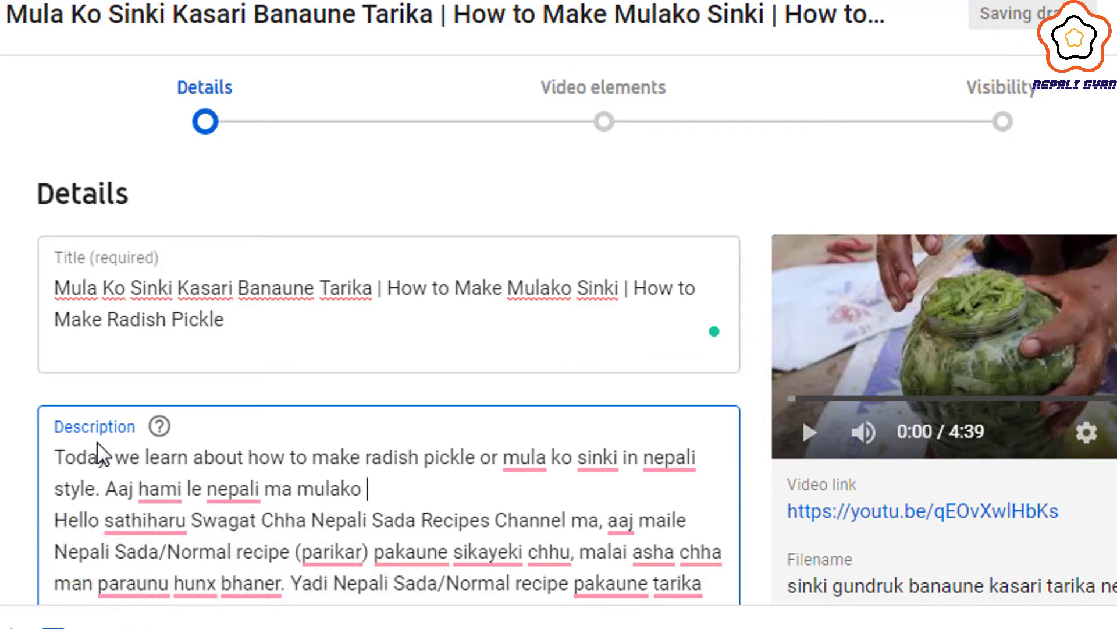
{"action": "type", "text": "sinki gundruk p"}
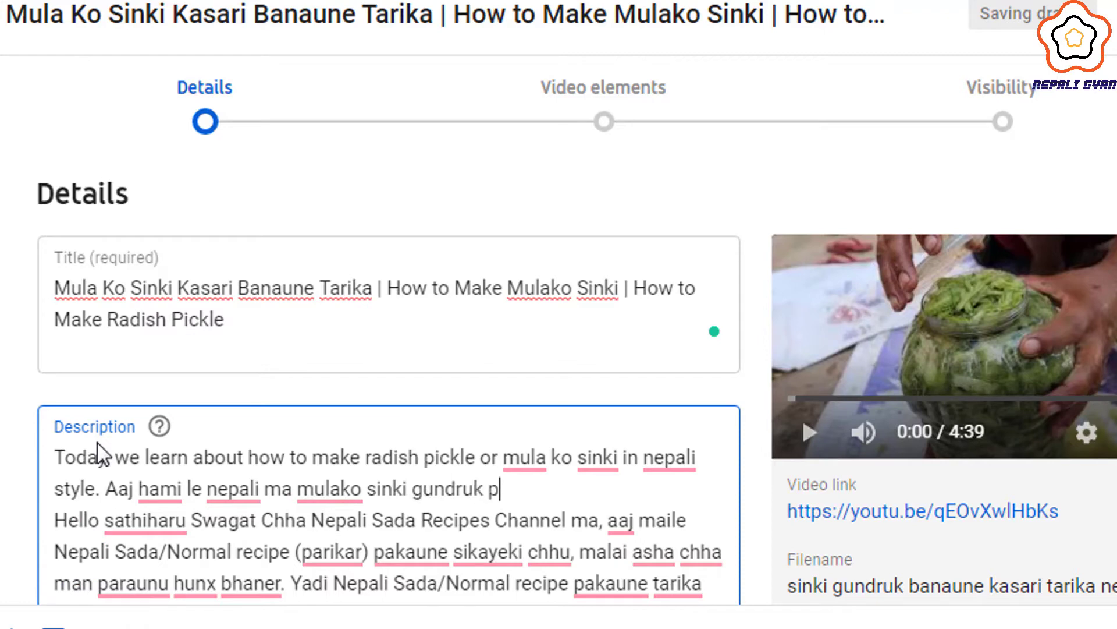
{"action": "key", "text": "BackSpace"}
{"action": "type", "text": "ban"}
{"action": "type", "text": "aune tarika"}
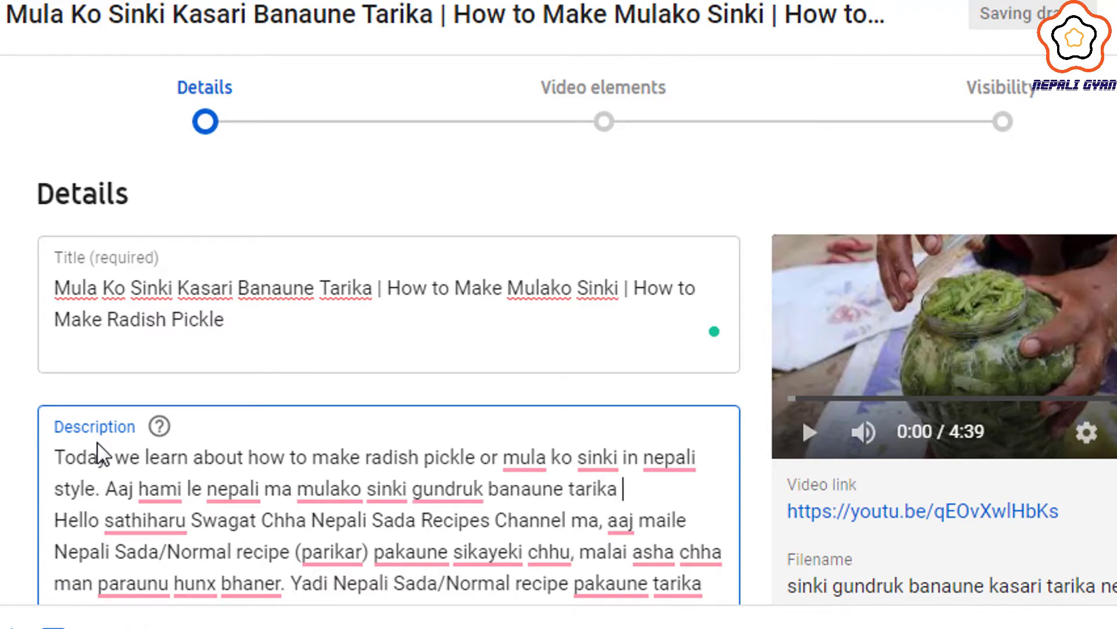
Step: Complete the Nepali sentence by inserting "kasari" before "banaune" and "bhanne" before "tarika", and ending it with "sikne chhau."
{"action": "left_click", "coordinate": [484, 489]}
{"action": "type", "text": "kasari"}
{"action": "left_click", "coordinate": [624, 490]}
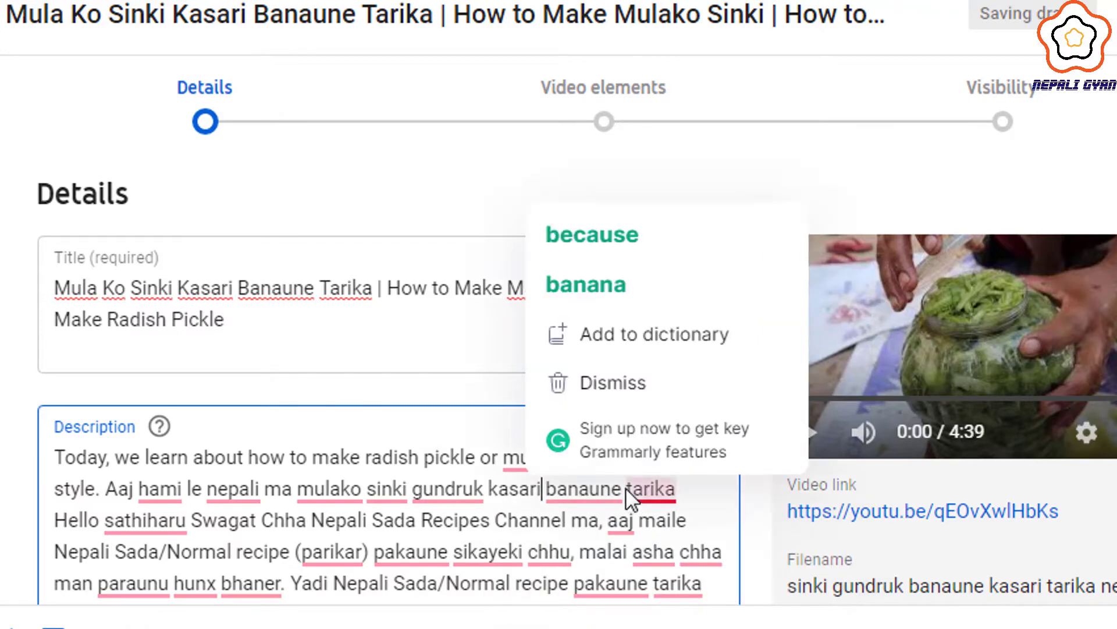
{"action": "type", "text": "bhanne"}
{"action": "key", "text": "End"}
{"action": "type", "text": "sikne chhau."}
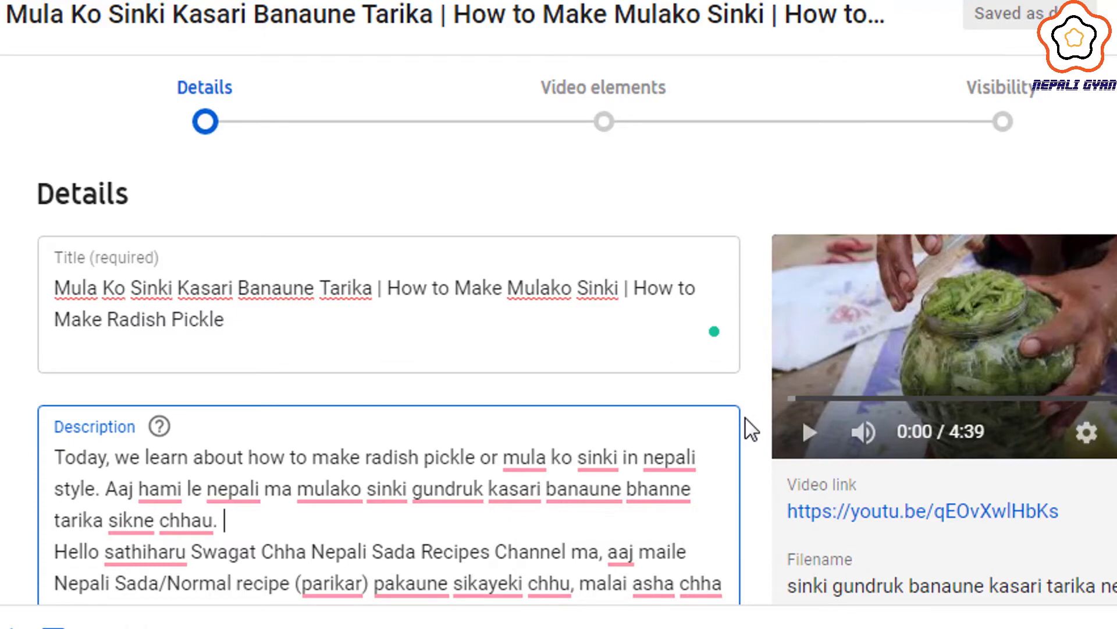
Step: Add a line with the hashtags "#mulakosinki, #sinkibanaunetarika" below the new description paragraph
{"action": "key", "text": "Return"}
{"action": "type", "text": "#mulakos"}
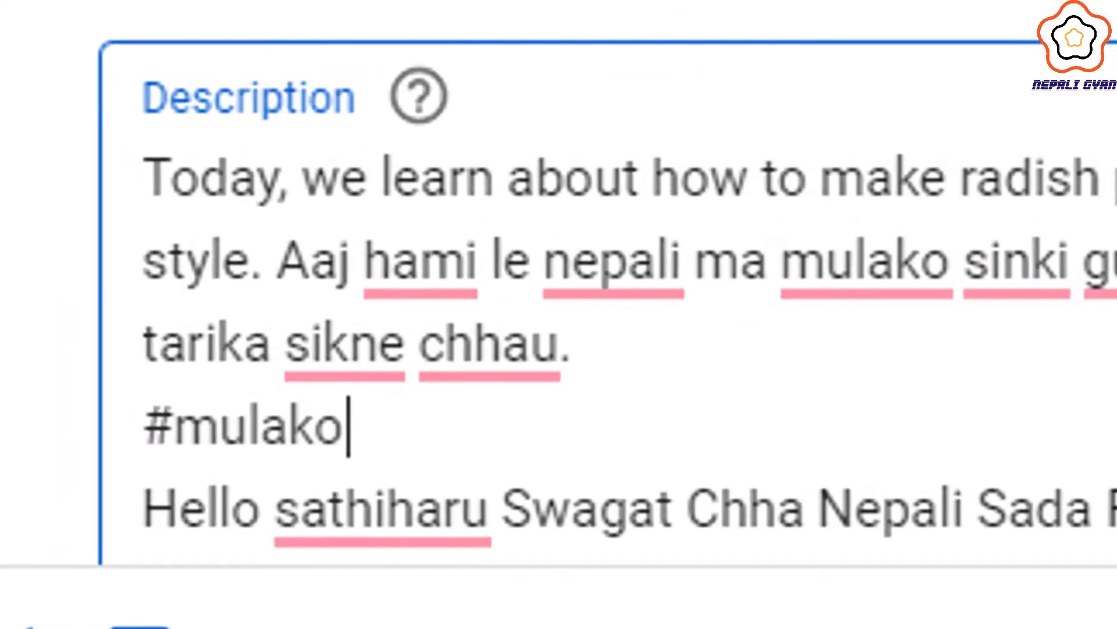
{"action": "type", "text": "i"}
{"action": "key", "text": "BackSpace"}
{"action": "type", "text": "sin"}
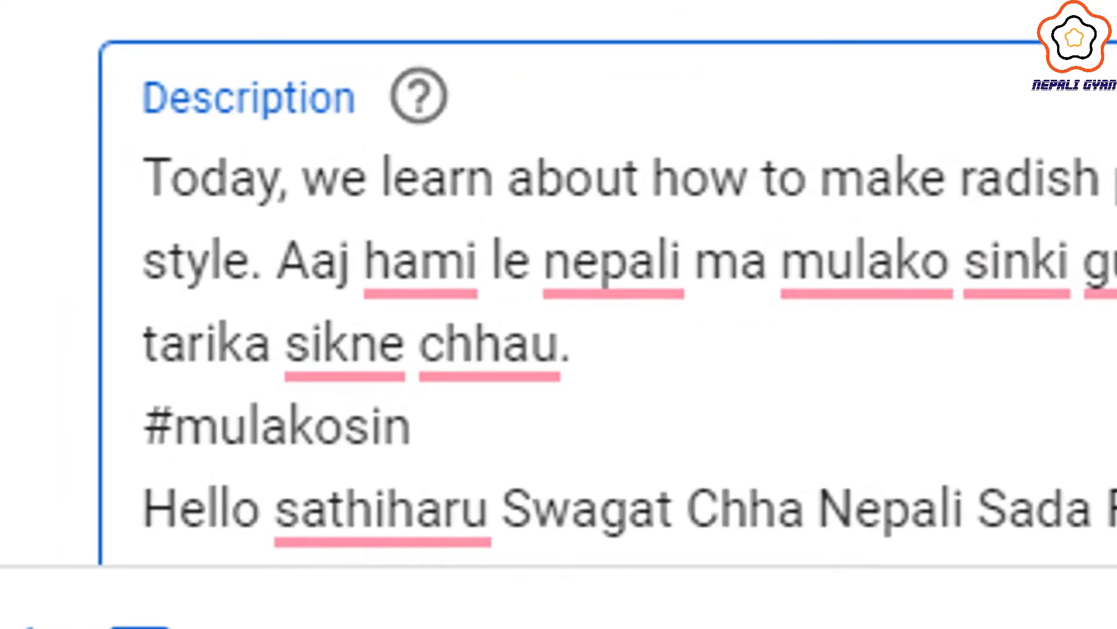
{"action": "type", "text": "ki, #sinki"}
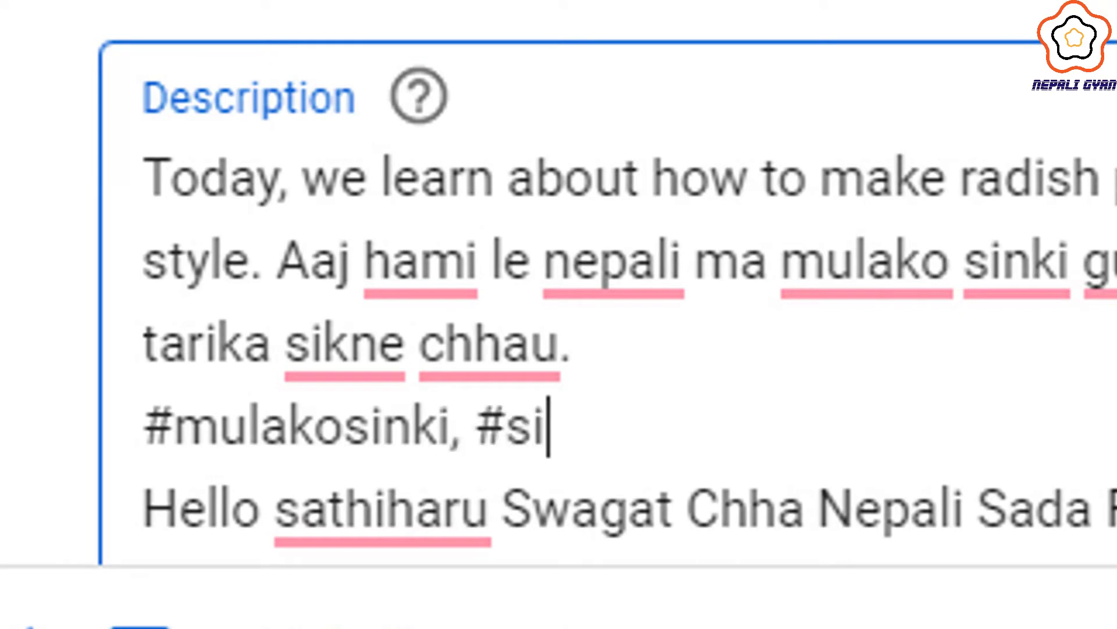
{"action": "type", "text": "banaunetarika"}
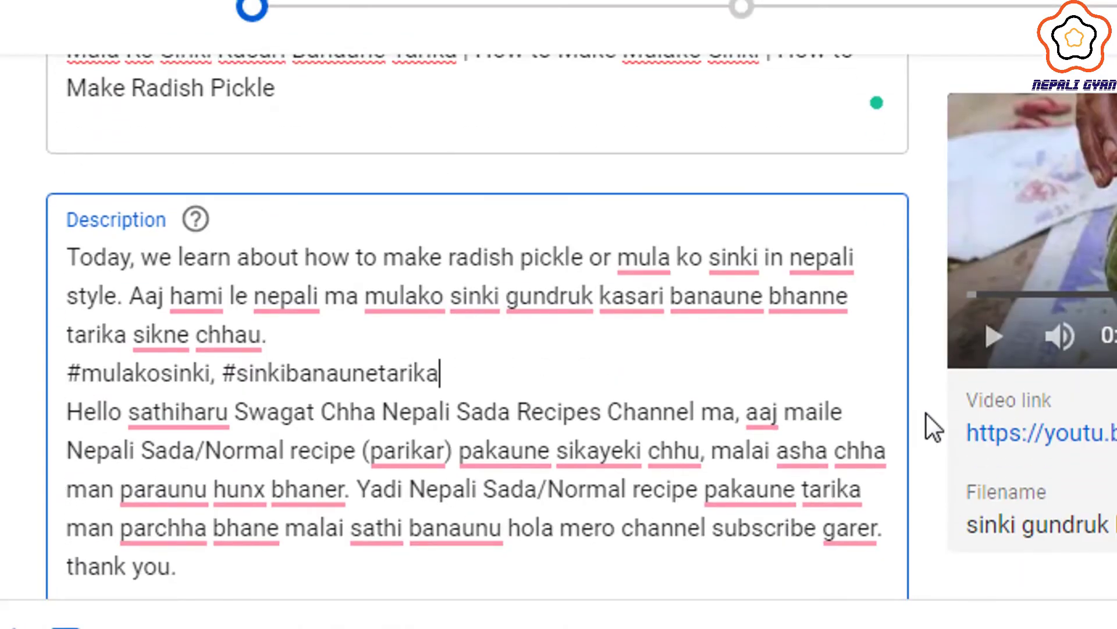
Step: Insert the word "Gundruk" after "Mula Ko Sinki" in the video title
{"action": "scroll", "coordinate": [926, 413], "scroll_direction": "down", "scroll_amount": 5}
{"action": "scroll", "coordinate": [926, 413], "scroll_direction": "up", "scroll_amount": 5}
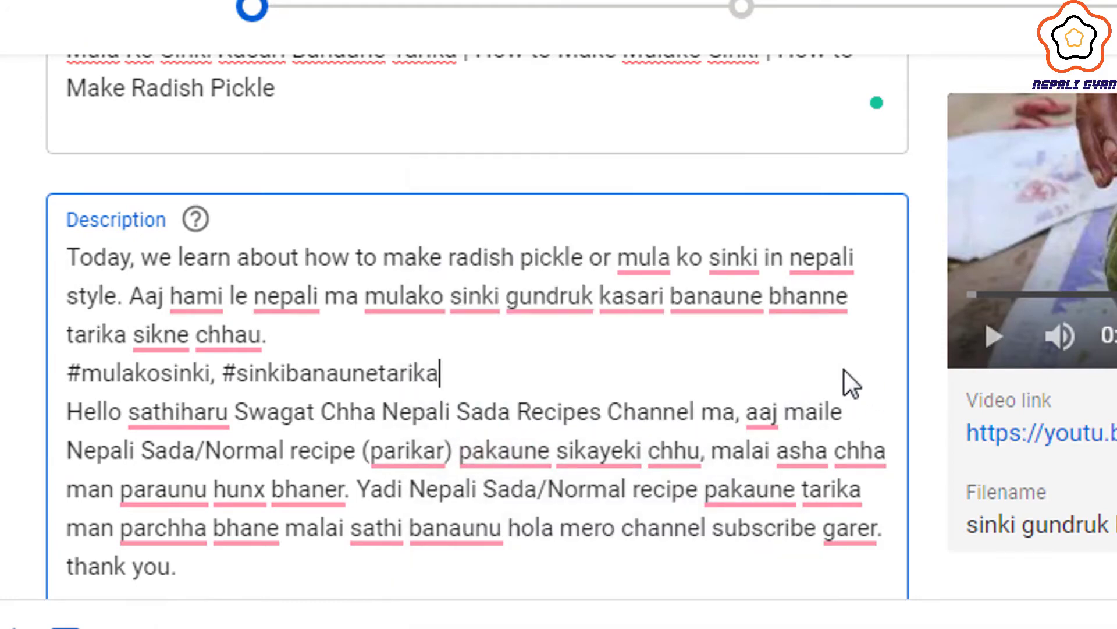
{"action": "scroll", "coordinate": [844, 378], "scroll_direction": "down", "scroll_amount": 6}
{"action": "scroll", "coordinate": [696, 352], "scroll_direction": "up", "scroll_amount": 8}
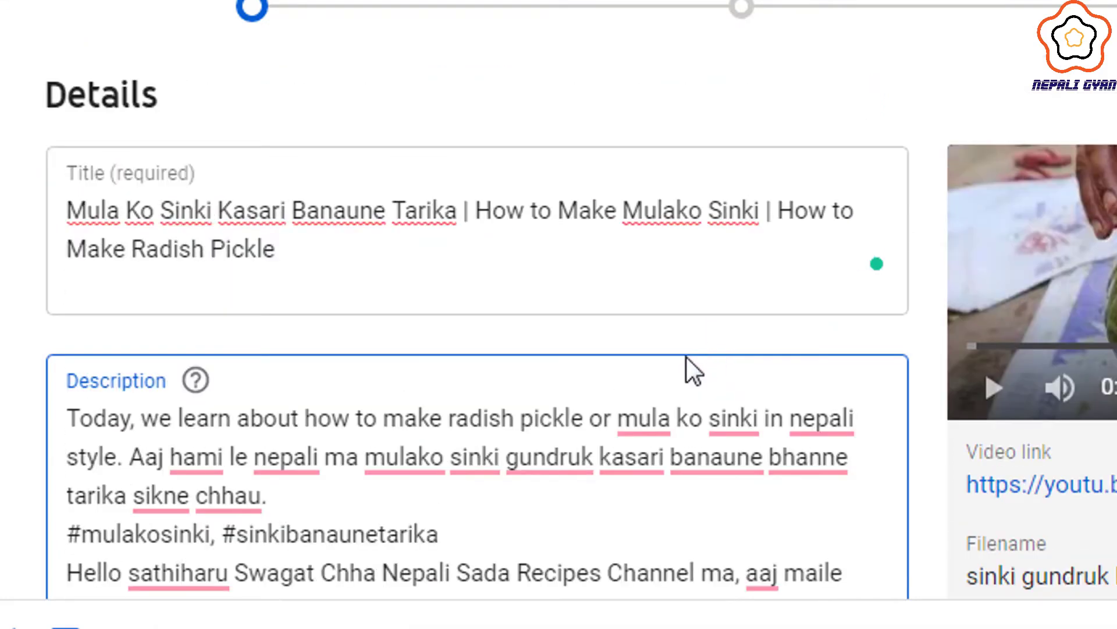
{"action": "left_click", "coordinate": [215, 216]}
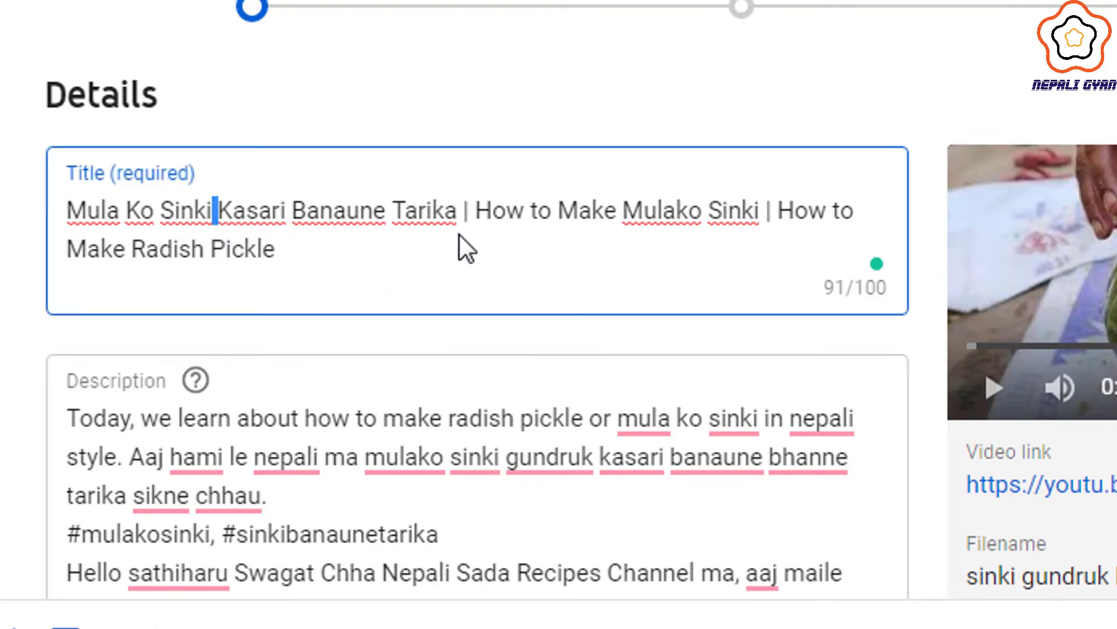
{"action": "type", "text": "Gundru"}
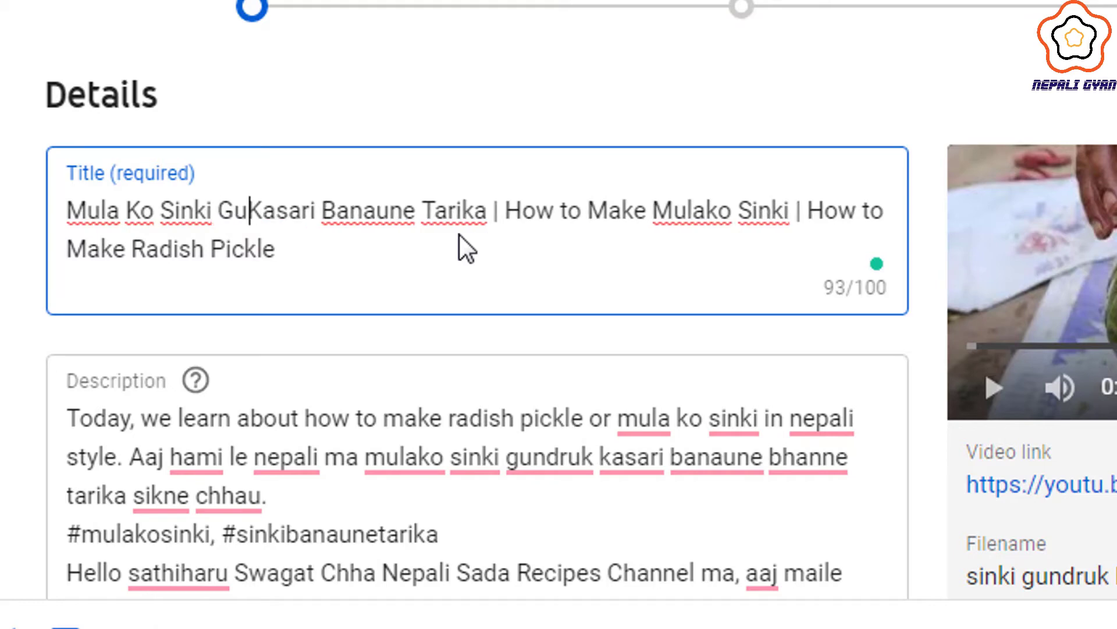
{"action": "type", "text": "k"}
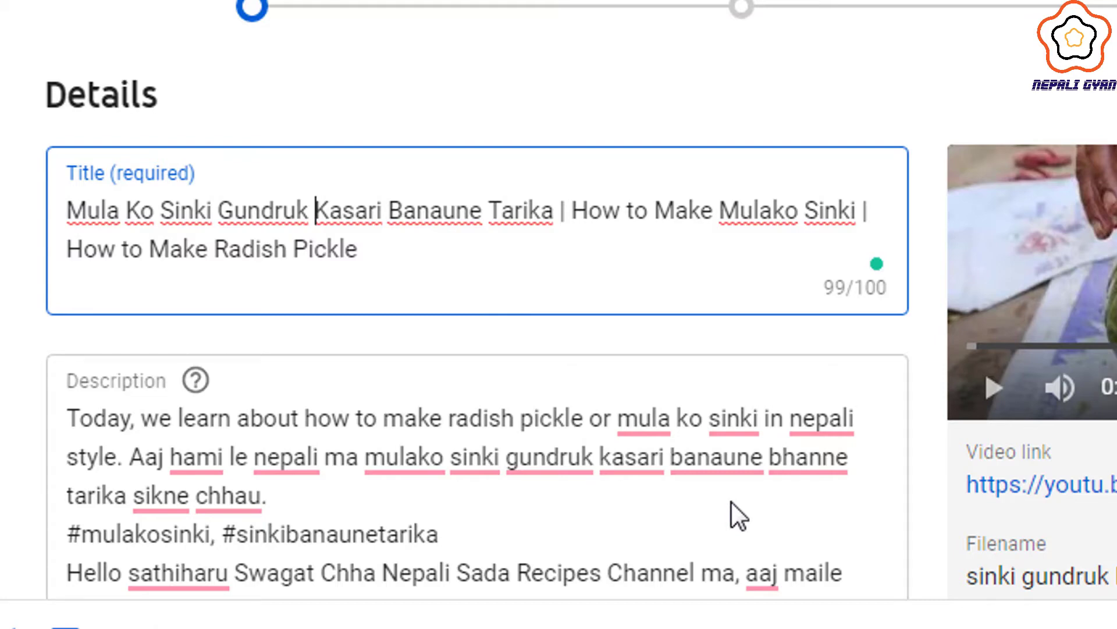
Step: Review the whole description and the thumbnail section, and look at the custom thumbnail upload without choosing a file
{"action": "scroll", "coordinate": [731, 502], "scroll_direction": "down", "scroll_amount": 10}
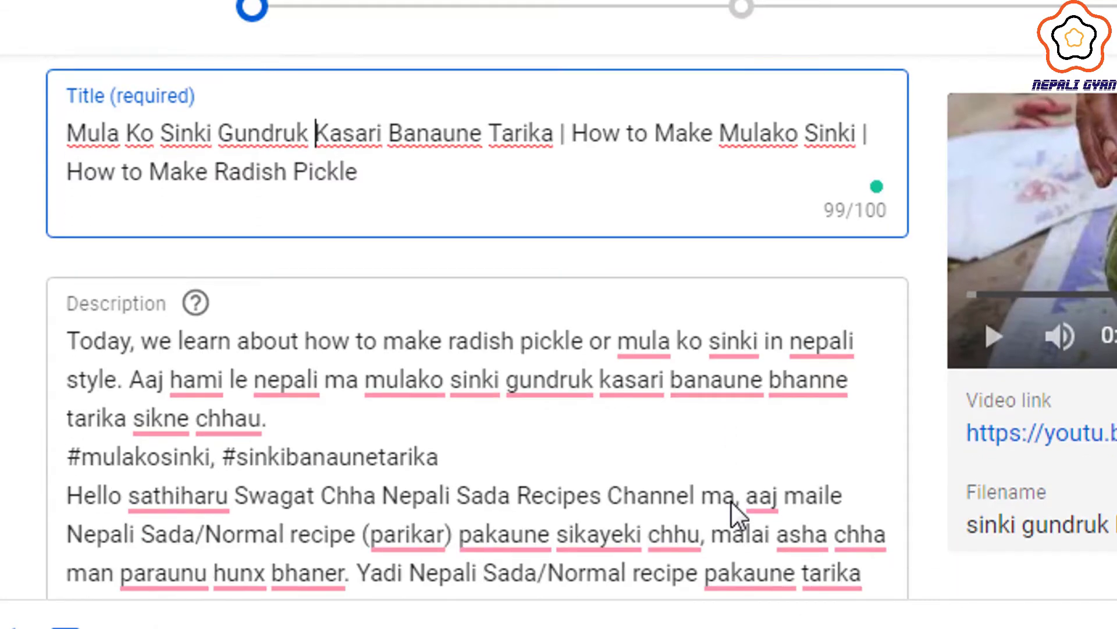
{"action": "scroll", "coordinate": [731, 501], "scroll_direction": "down", "scroll_amount": 5}
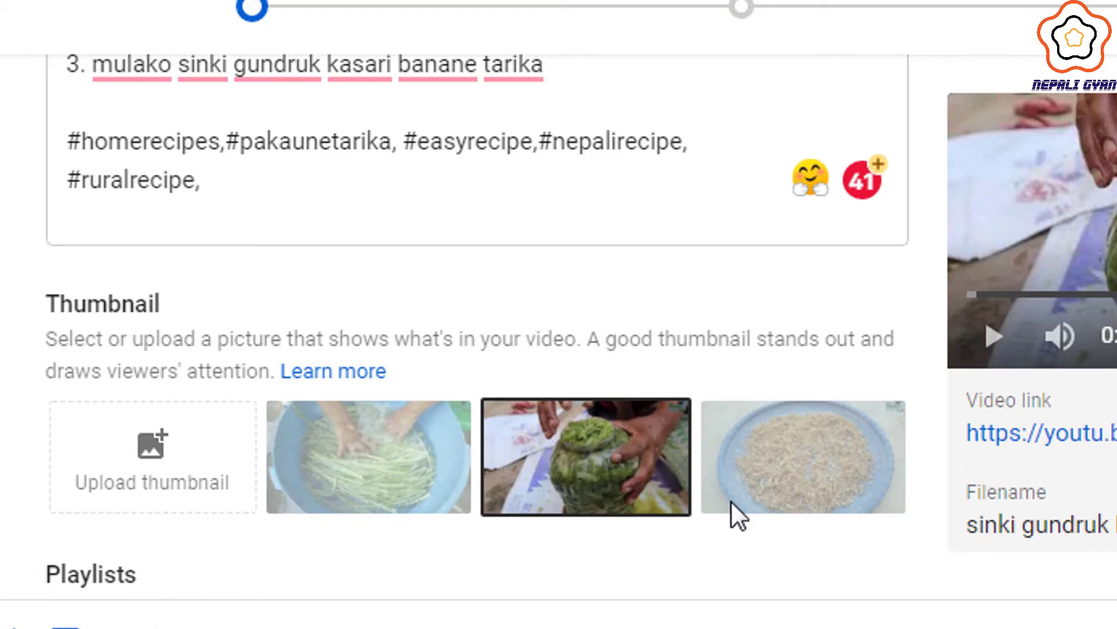
{"action": "scroll", "coordinate": [731, 500], "scroll_direction": "up", "scroll_amount": 10}
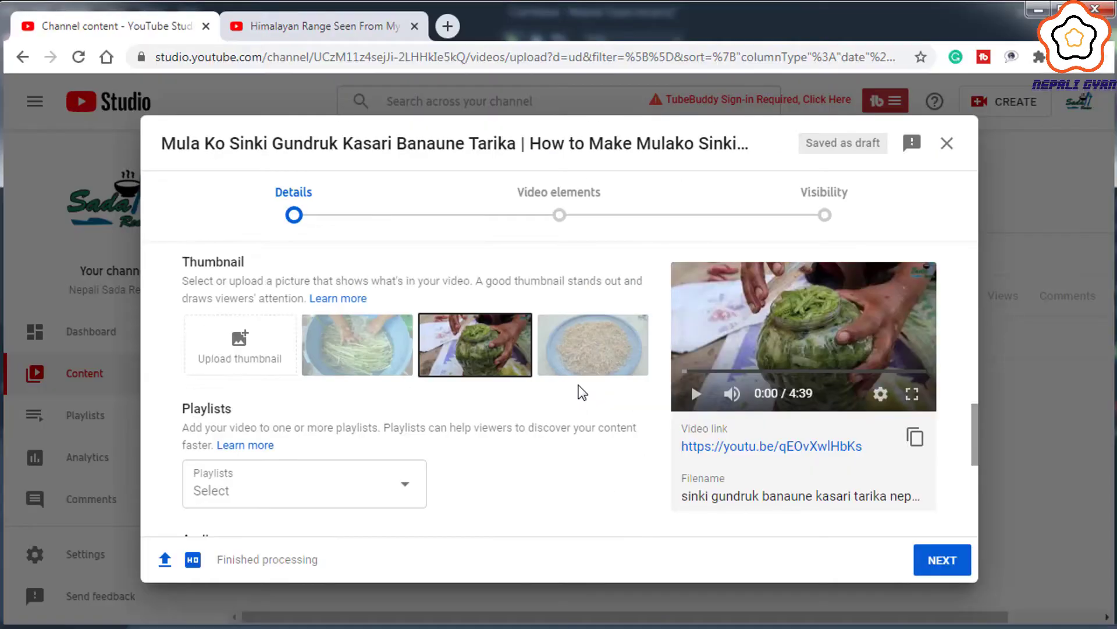
{"action": "scroll", "coordinate": [776, 488], "scroll_direction": "up", "scroll_amount": 8}
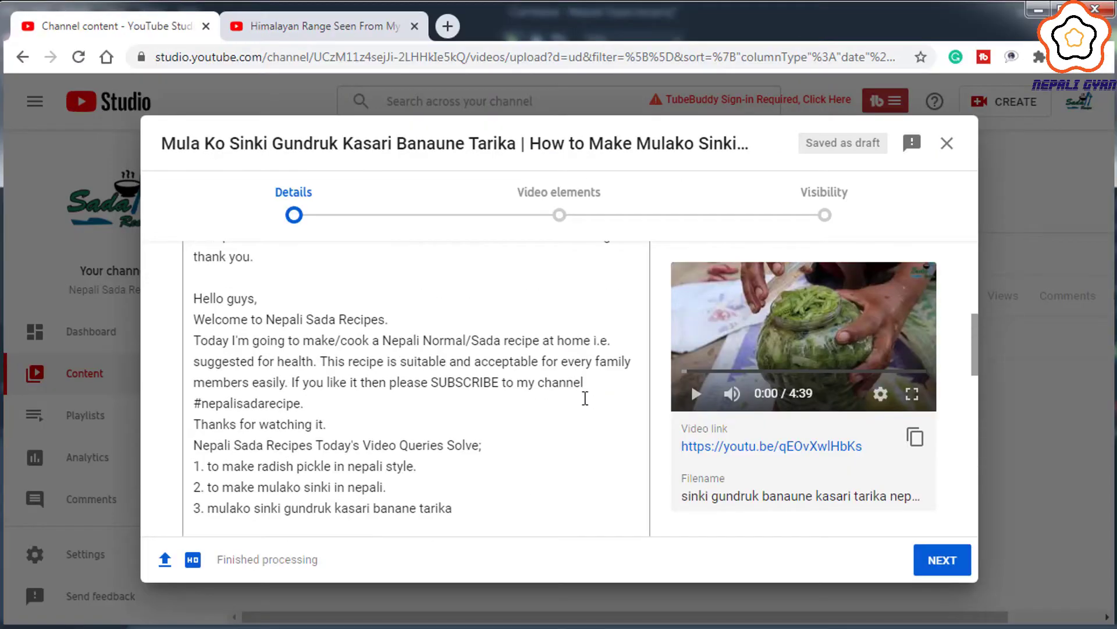
{"action": "scroll", "coordinate": [655, 425], "scroll_direction": "up", "scroll_amount": 5}
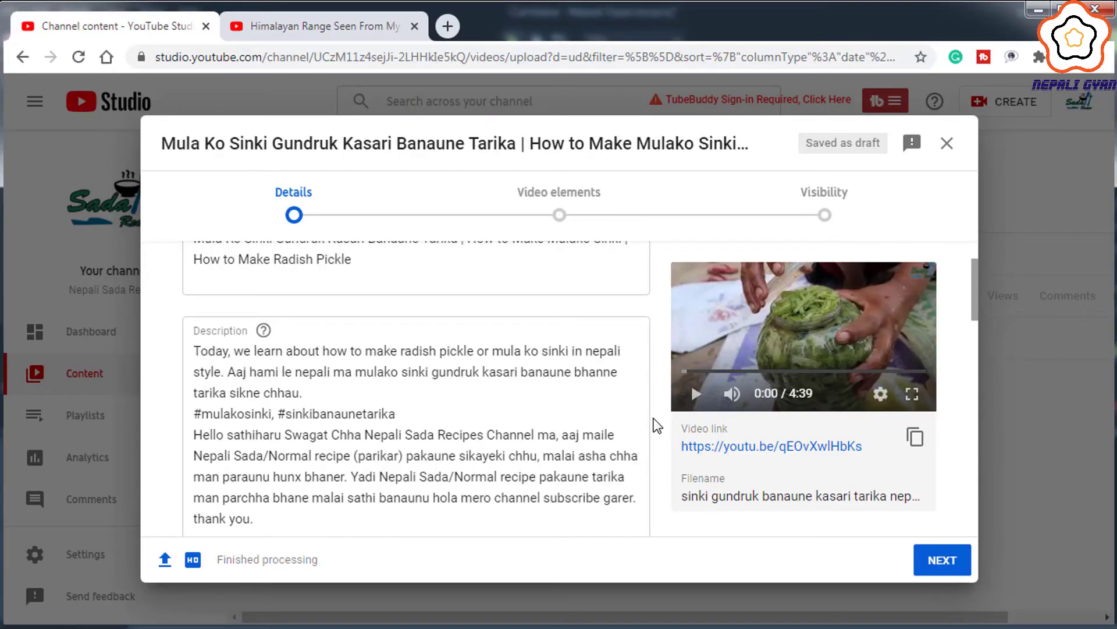
{"action": "scroll", "coordinate": [658, 422], "scroll_direction": "down", "scroll_amount": 5}
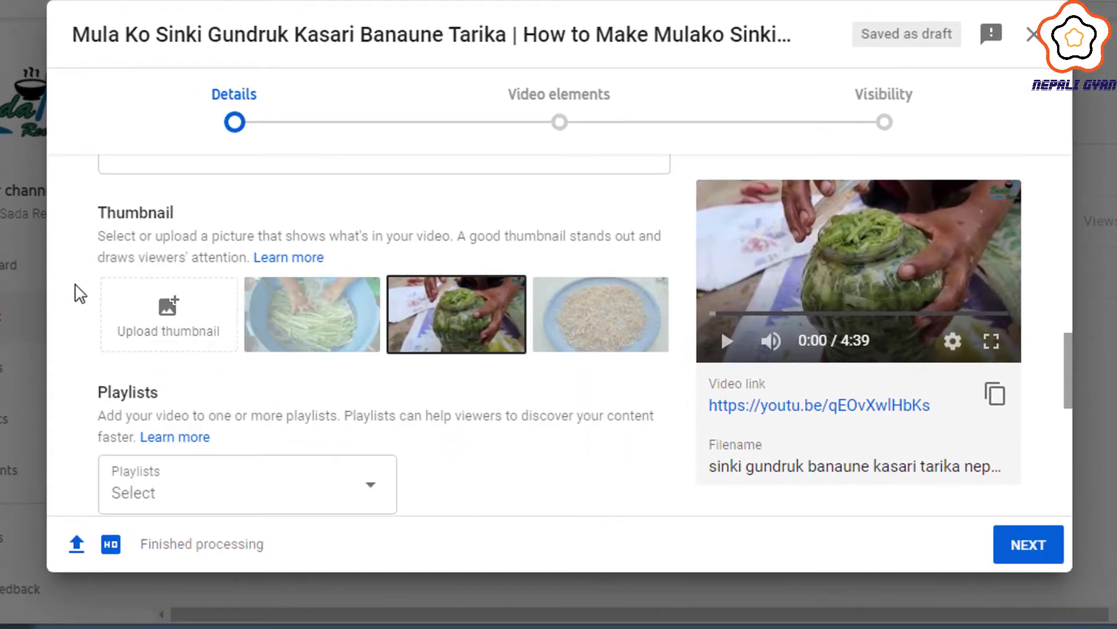
{"action": "left_click", "coordinate": [162, 320]}
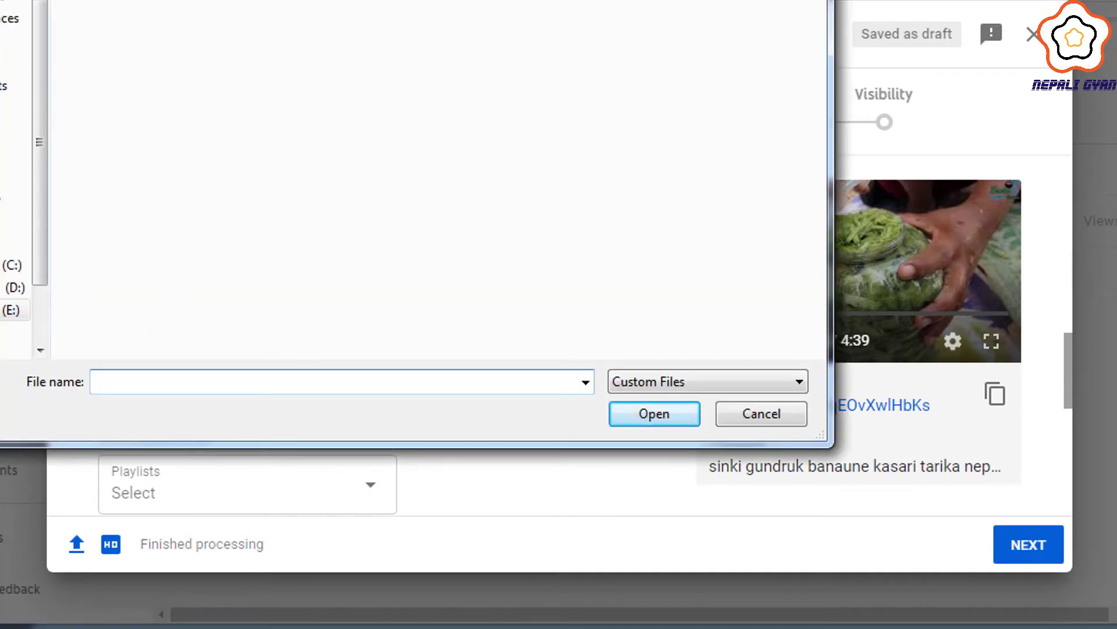
{"action": "key", "text": "Escape"}
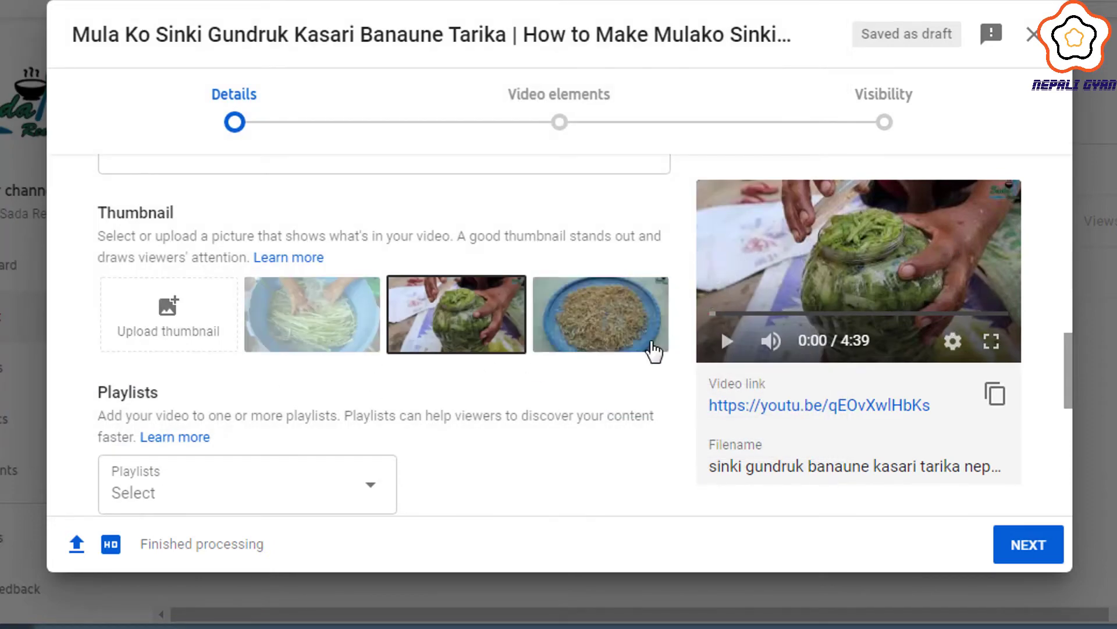
Step: Assign the video to the playlist beginning with "Nepali Sada Recipe | Nepali St"
{"action": "scroll", "coordinate": [611, 407], "scroll_direction": "down", "scroll_amount": 3}
{"action": "scroll", "coordinate": [603, 394], "scroll_direction": "down", "scroll_amount": 1}
{"action": "left_click", "coordinate": [374, 280]}
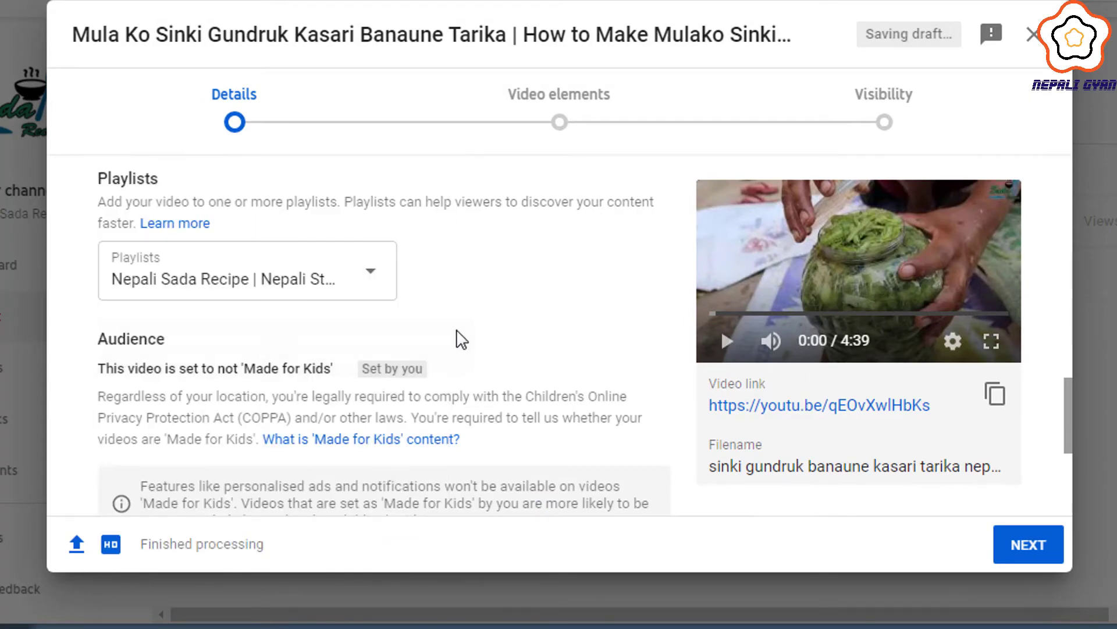
Step: Expand the additional video options below the audience settings and bring up the tags section
{"action": "scroll", "coordinate": [474, 337], "scroll_direction": "down", "scroll_amount": 4}
{"action": "scroll", "coordinate": [474, 338], "scroll_direction": "down", "scroll_amount": 2}
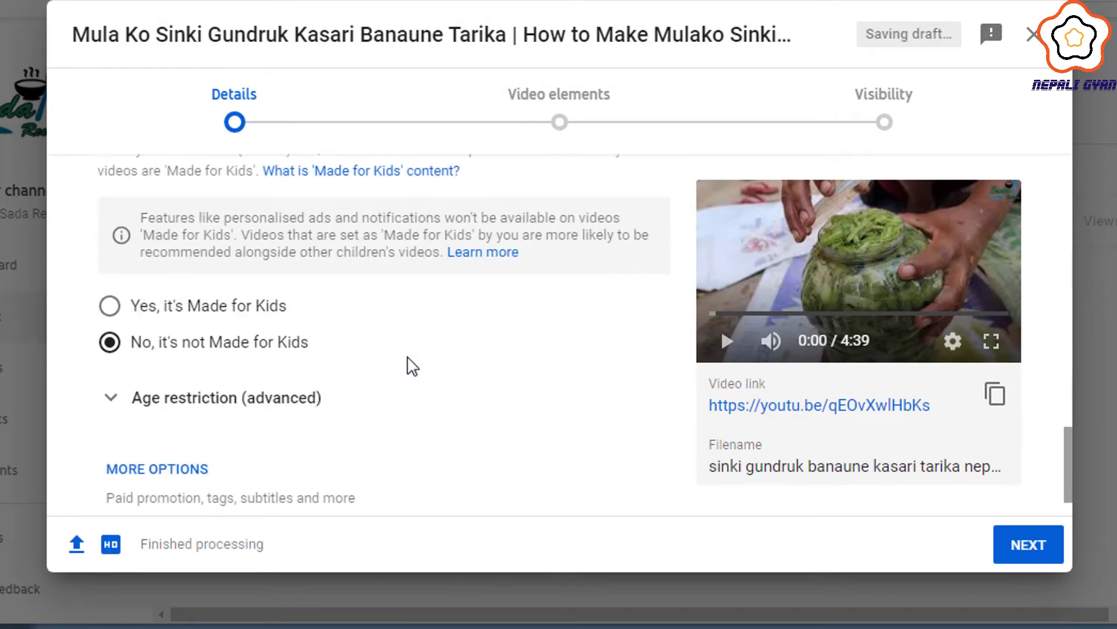
{"action": "left_click", "coordinate": [182, 456]}
{"action": "scroll", "coordinate": [316, 448], "scroll_direction": "down", "scroll_amount": 5}
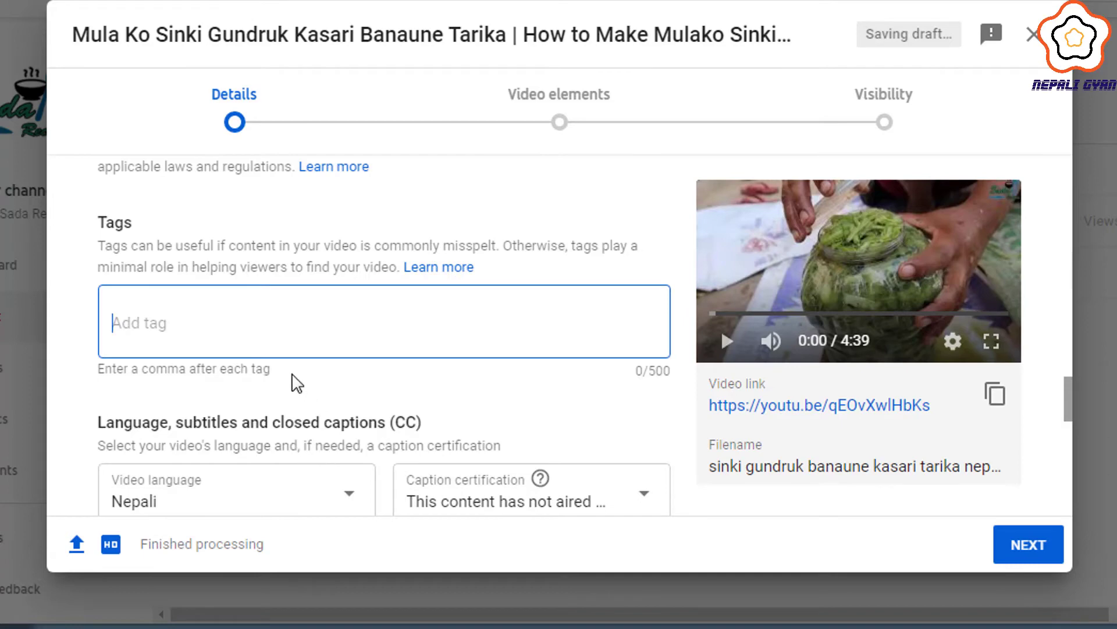
{"action": "mouse_move", "coordinate": [51, 201]}
{"action": "left_mouse_down"}
{"action": "mouse_move", "coordinate": [863, 568]}
{"action": "mouse_move", "coordinate": [691, 434]}
{"action": "left_mouse_up"}
{"action": "mouse_move", "coordinate": [86, 266]}
{"action": "left_mouse_down"}
{"action": "mouse_move", "coordinate": [590, 402]}
{"action": "mouse_move", "coordinate": [679, 384]}
{"action": "left_mouse_up"}
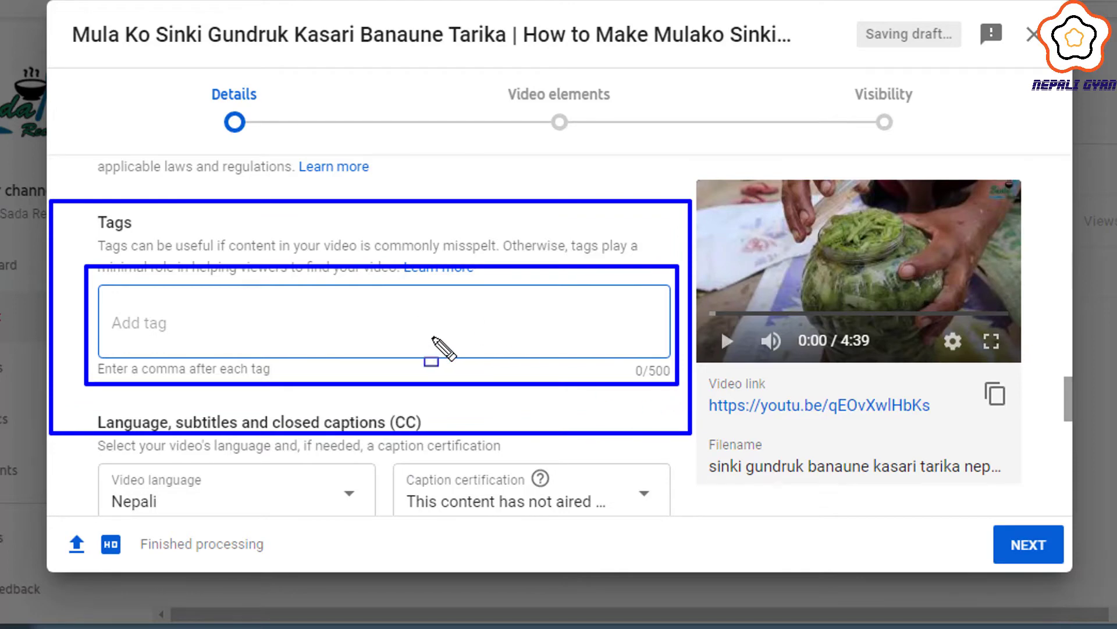
{"action": "key", "text": "Escape"}
Step: Add the tag "nepali sada recipe" to the video
{"action": "left_click", "coordinate": [156, 317]}
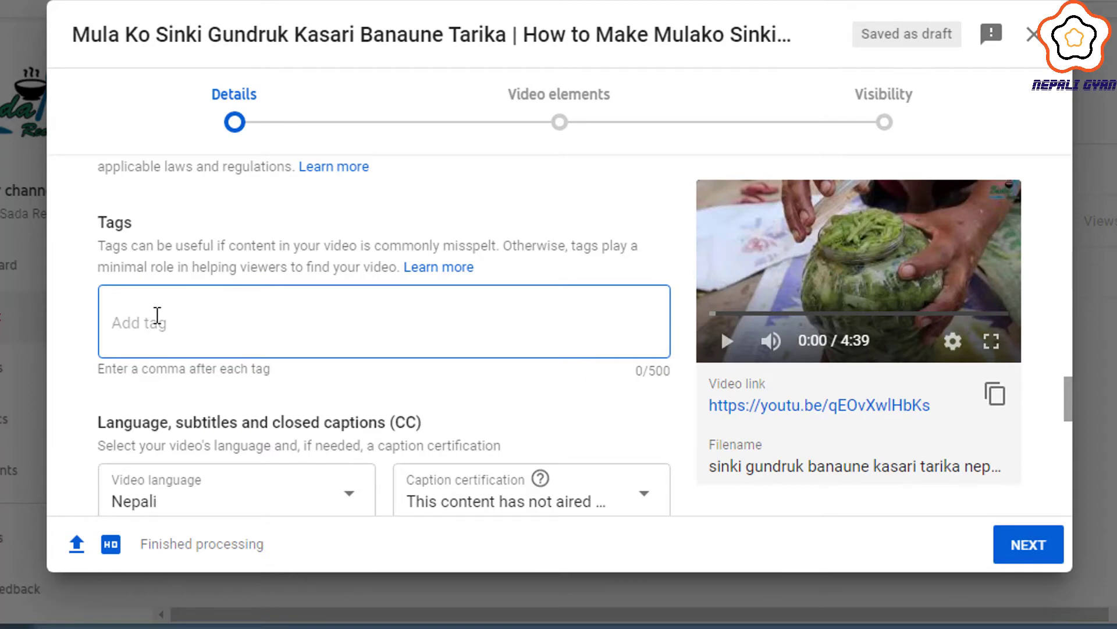
{"action": "type", "text": "epali"}
{"action": "type", "text": "sada rec"}
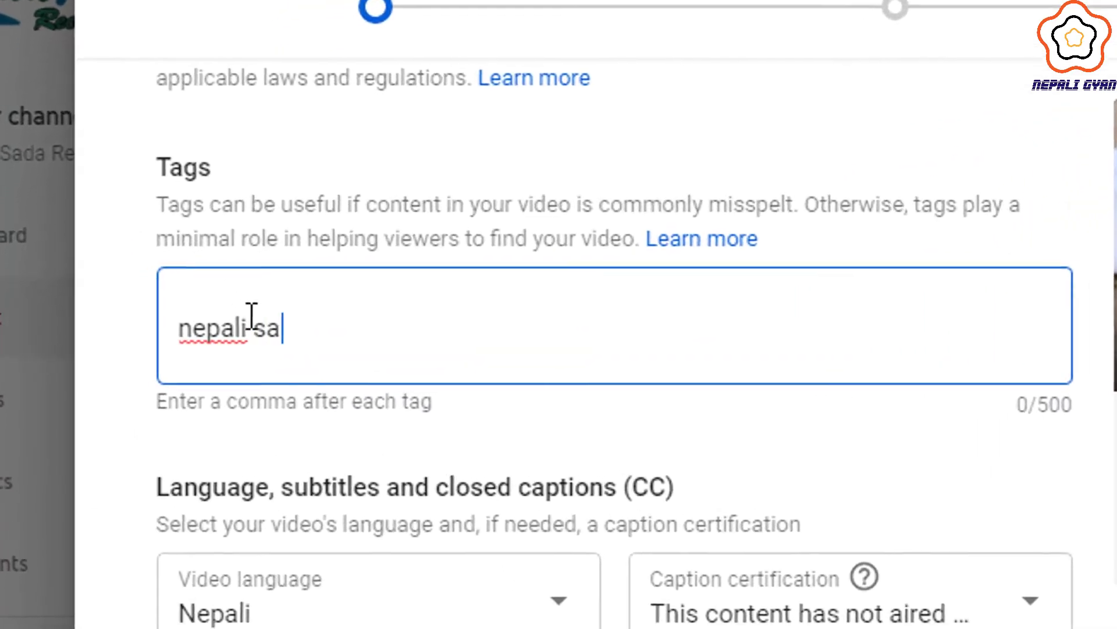
{"action": "type", "text": "ipe,"}
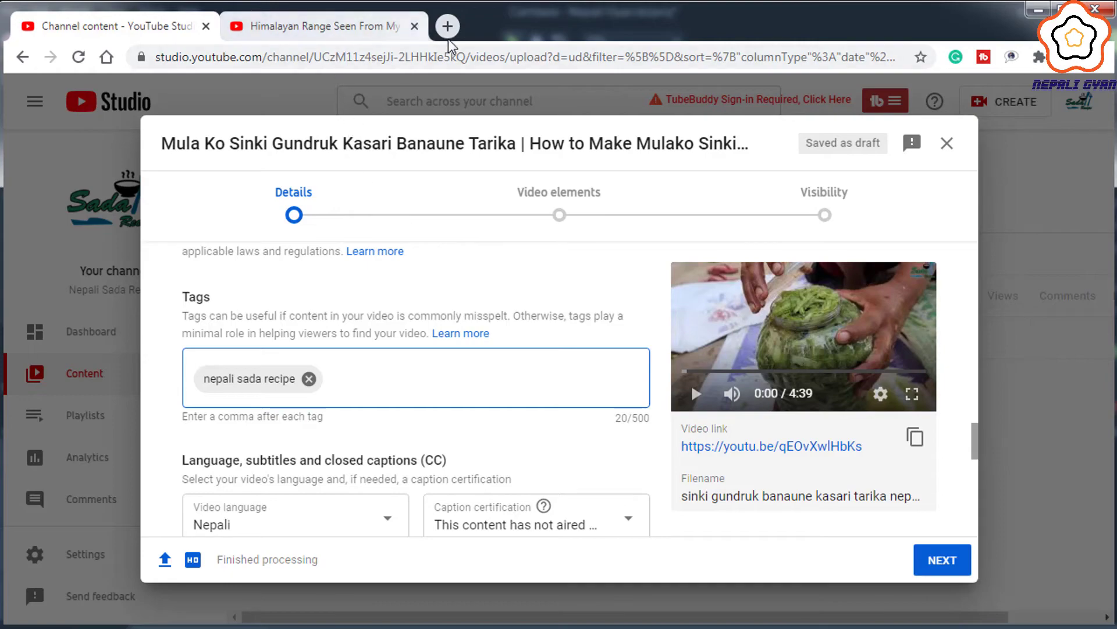
Step: Look up search suggestions for "sinki" on the YouTube home page and copy the suggestion "sinki banaune tarika"
{"action": "left_click", "coordinate": [363, 29]}
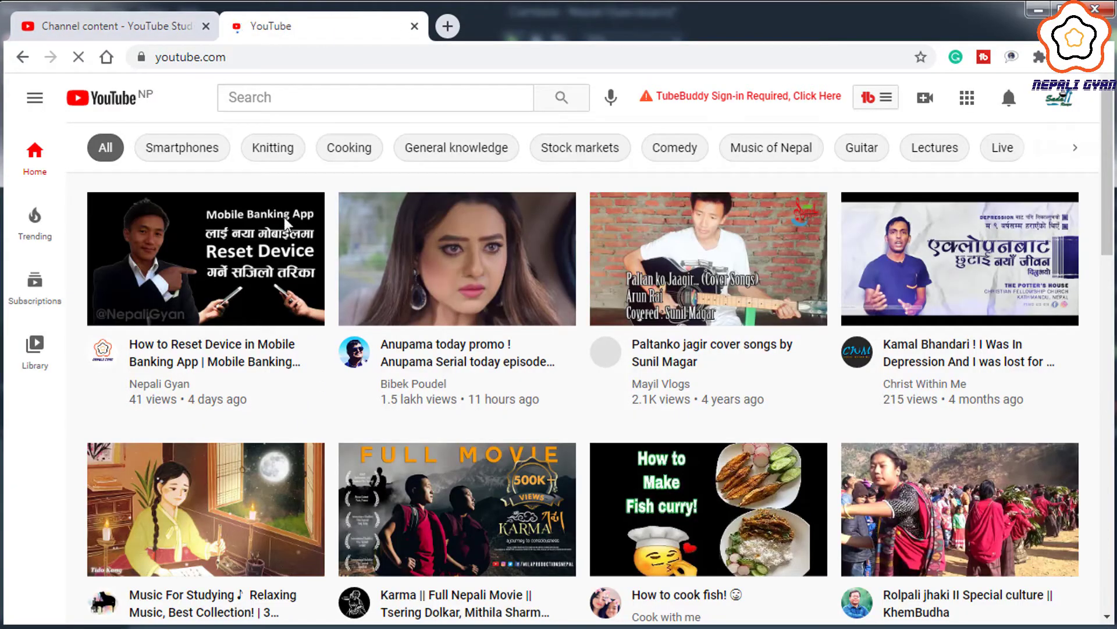
{"action": "left_click", "coordinate": [278, 96]}
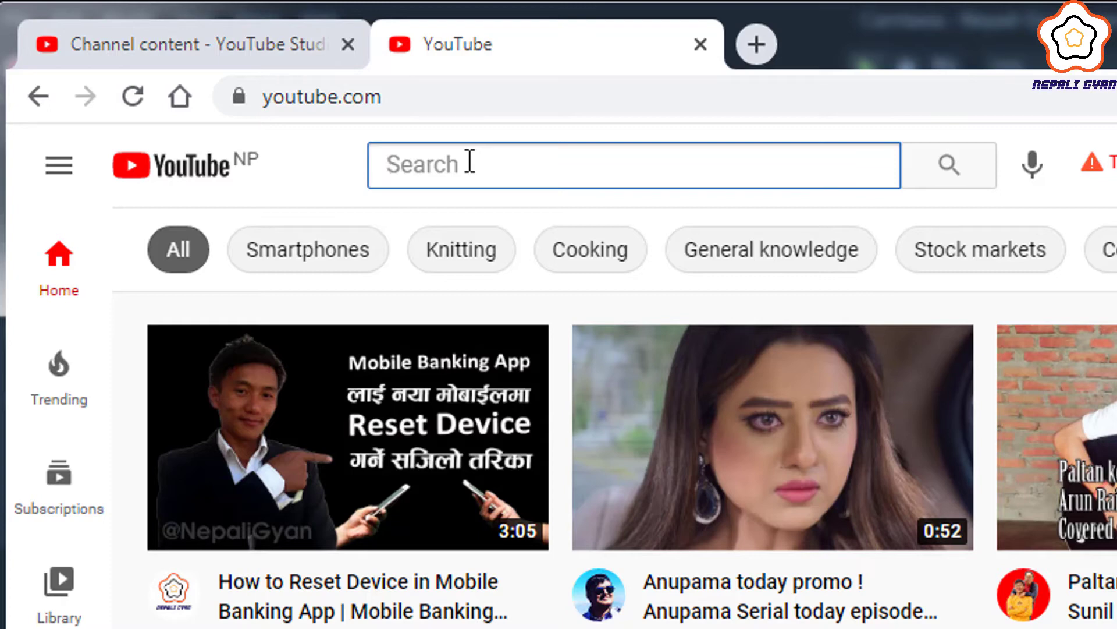
{"action": "type", "text": "sinki"}
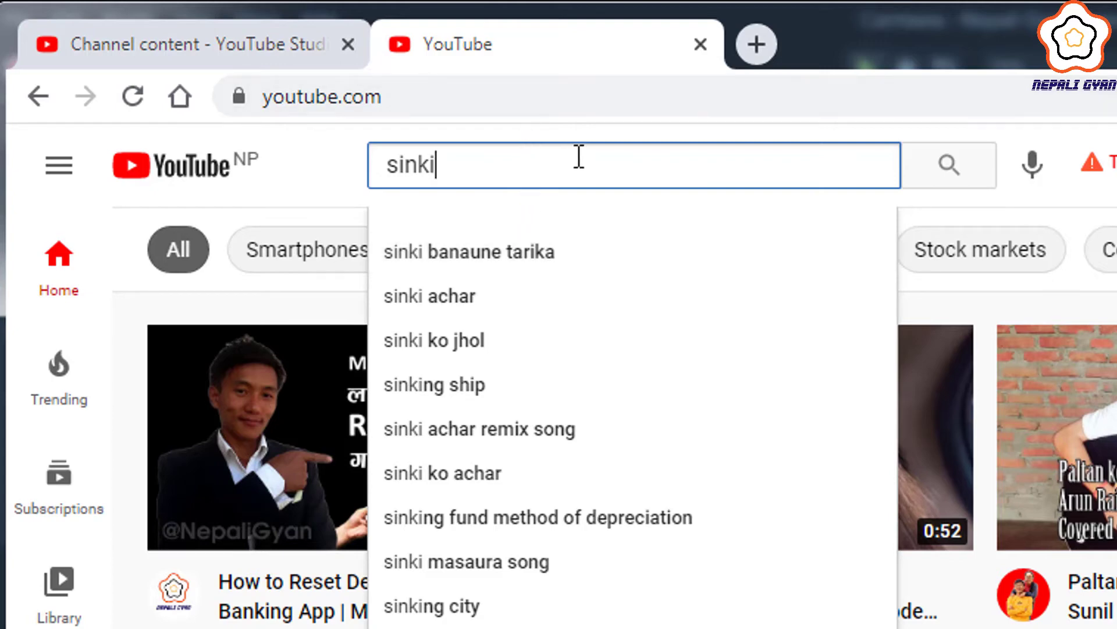
{"action": "key", "text": "Down"}
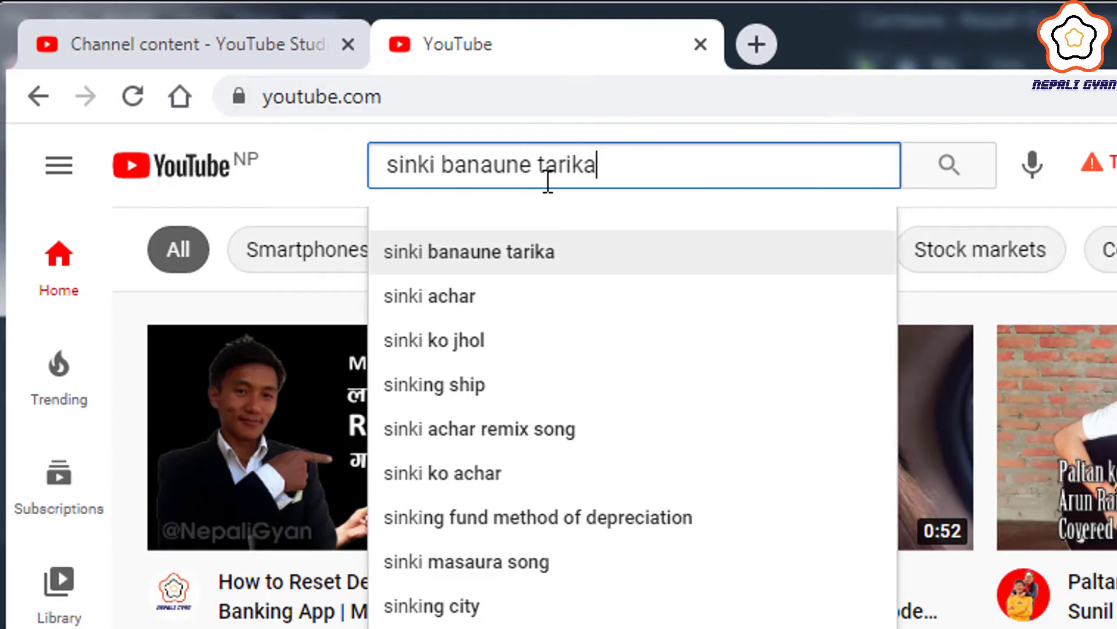
{"action": "left_click_drag", "start_coordinate": [606, 165], "coordinate": [378, 170]}
{"action": "right_click", "coordinate": [430, 164]}
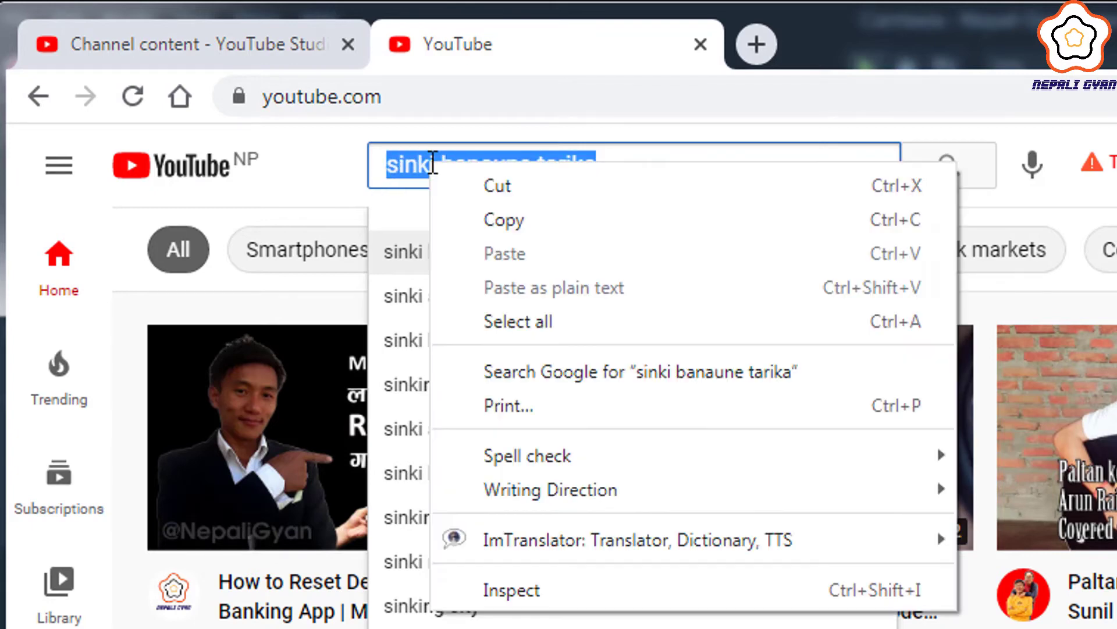
{"action": "left_click", "coordinate": [539, 214]}
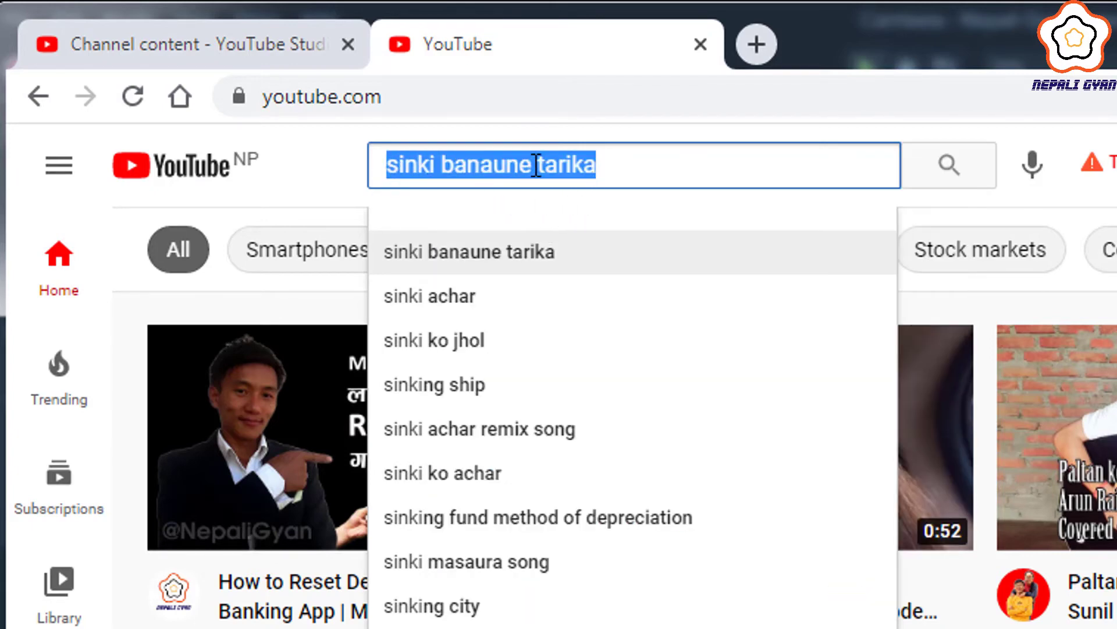
{"action": "left_click", "coordinate": [622, 172]}
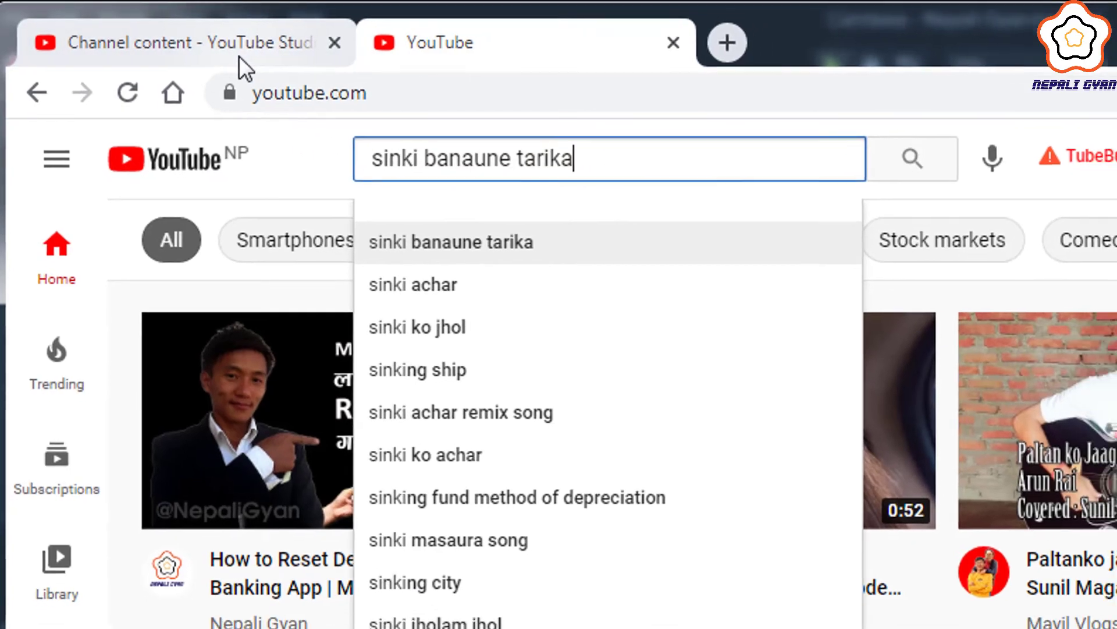
Step: Add the copied phrase "sinki banaune tarika" as a tag of the video in YouTube Studio
{"action": "left_click", "coordinate": [254, 55]}
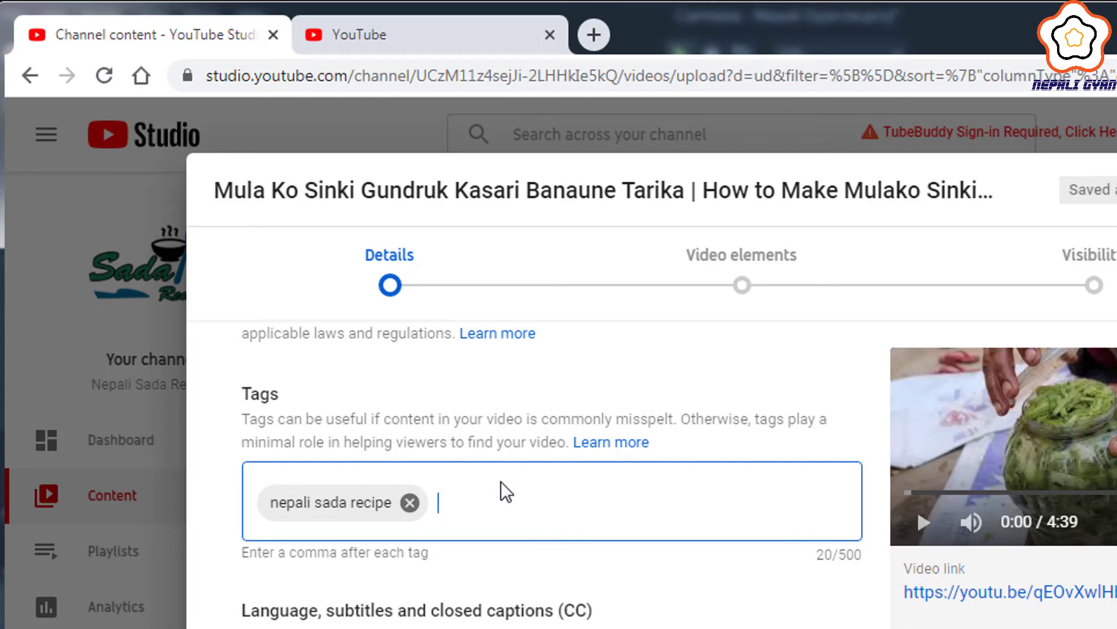
{"action": "key", "text": "ctrl+v"}
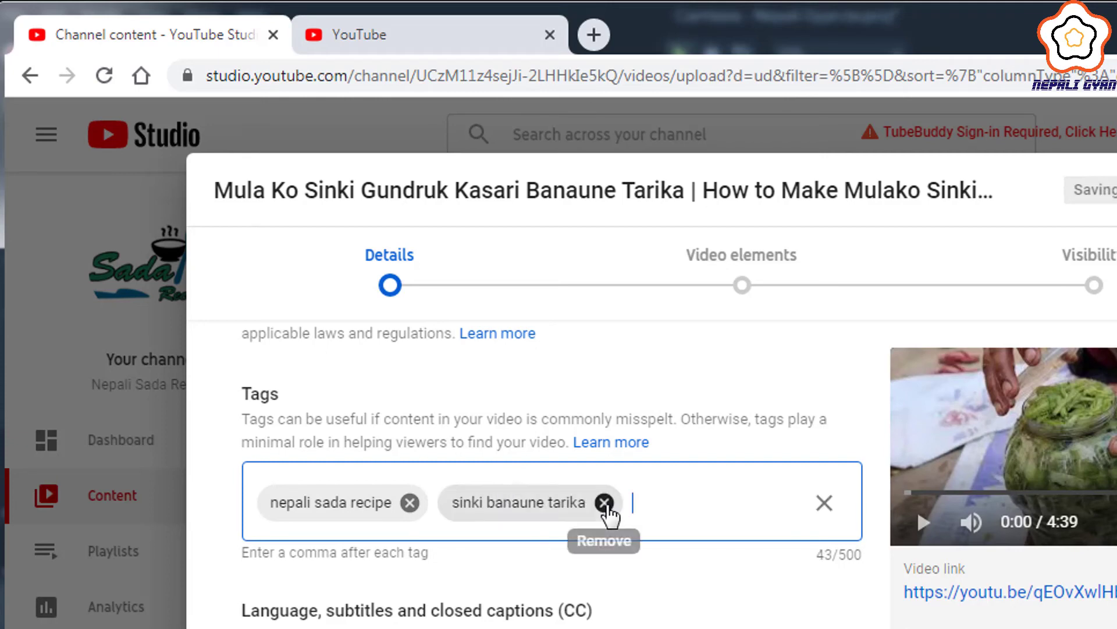
{"action": "key", "text": "BackSpace"}
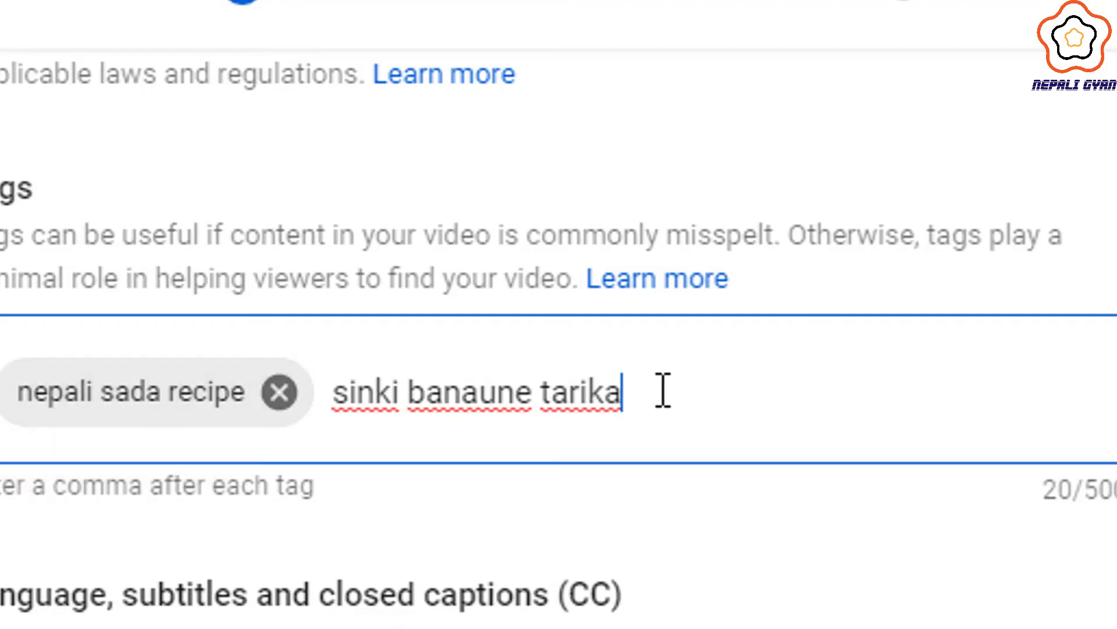
{"action": "key", "text": "Return"}
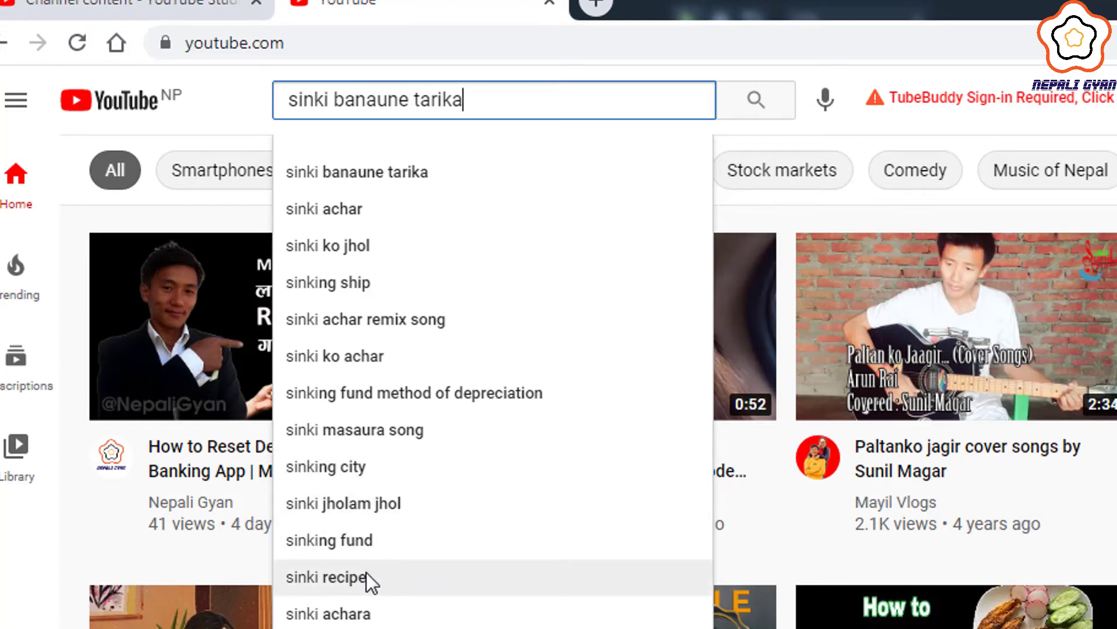
Step: Pick the suggestion "sinki recipe" in the YouTube search and copy it
{"action": "key", "text": "Up"}
{"action": "key", "text": "Up"}
{"action": "key", "text": "Up"}
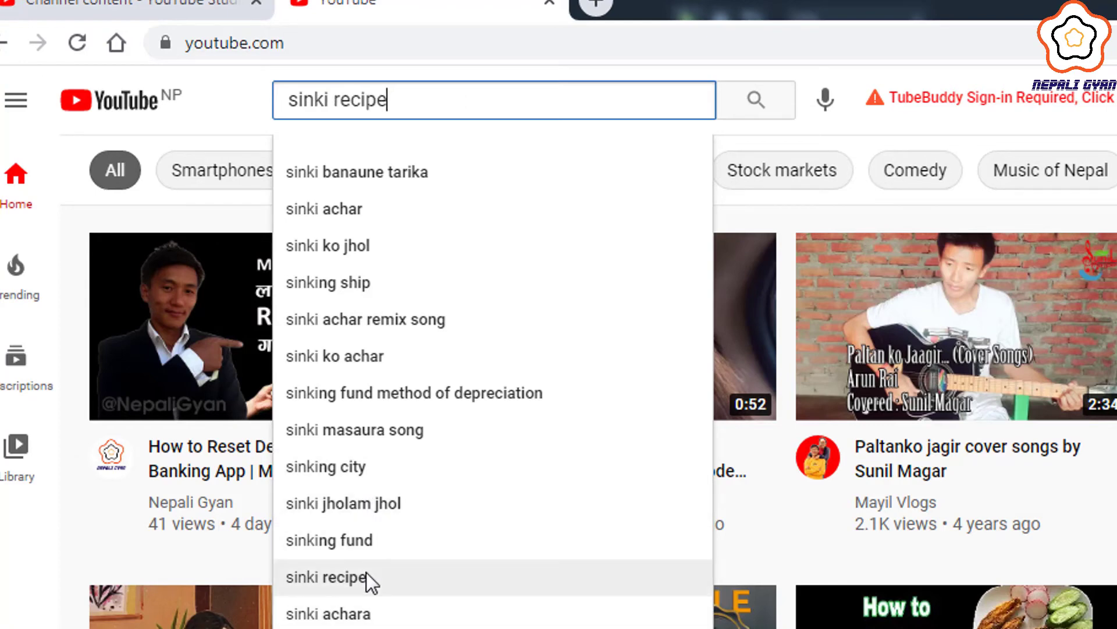
{"action": "left_click_drag", "start_coordinate": [424, 95], "coordinate": [282, 97]}
{"action": "right_click", "coordinate": [347, 107]}
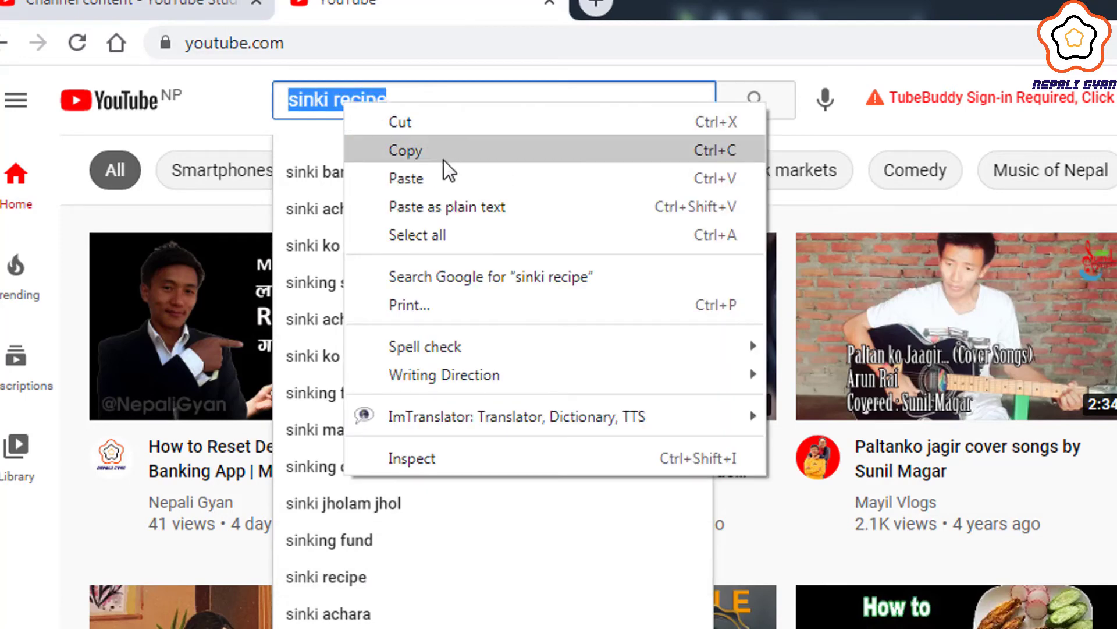
{"action": "left_click", "coordinate": [444, 156]}
Step: Add the tags "sinki recipe" and "sinki kasari banaune" to the video in YouTube Studio
{"action": "left_click", "coordinate": [129, 6]}
{"action": "left_click", "coordinate": [691, 499]}
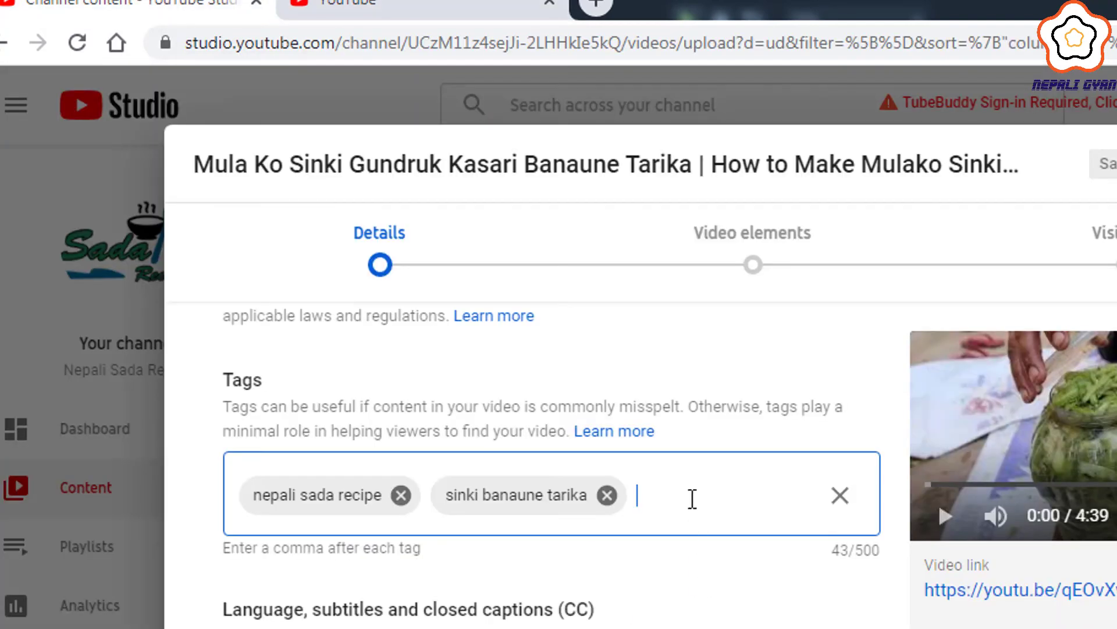
{"action": "key", "text": "ctrl+v"}
{"action": "key", "text": "comma"}
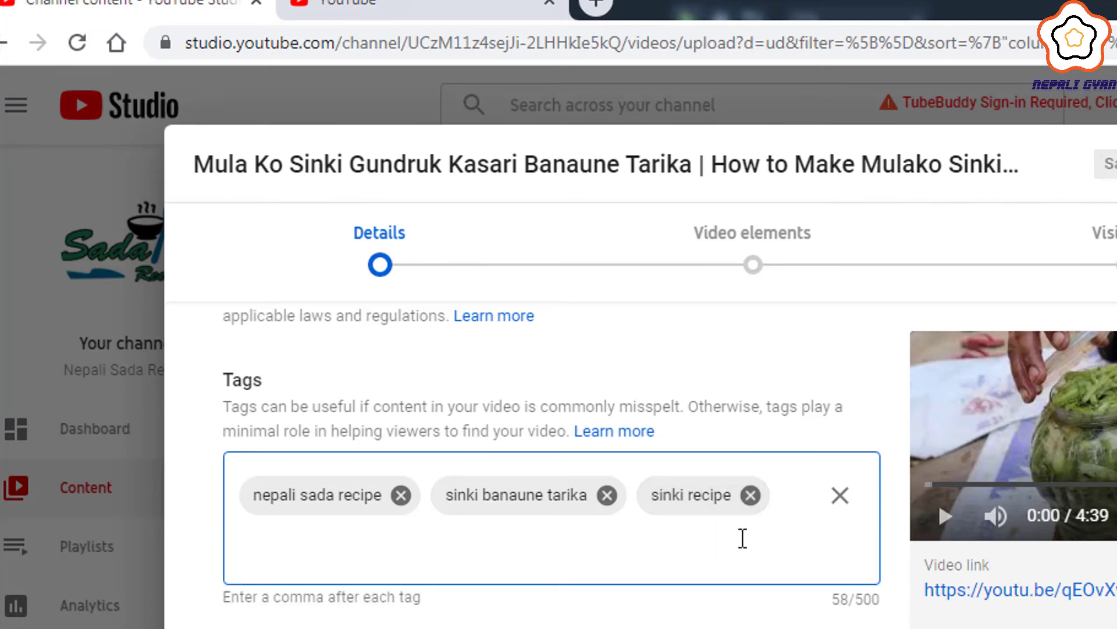
{"action": "type", "text": "sinki kasari banaune"}
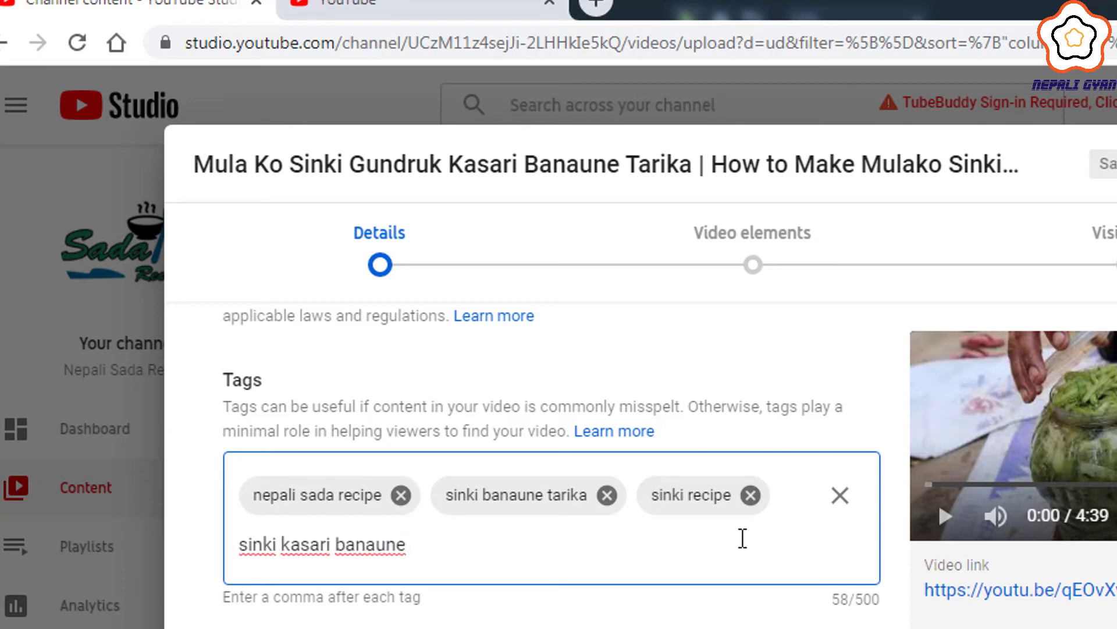
{"action": "type", "text": ","}
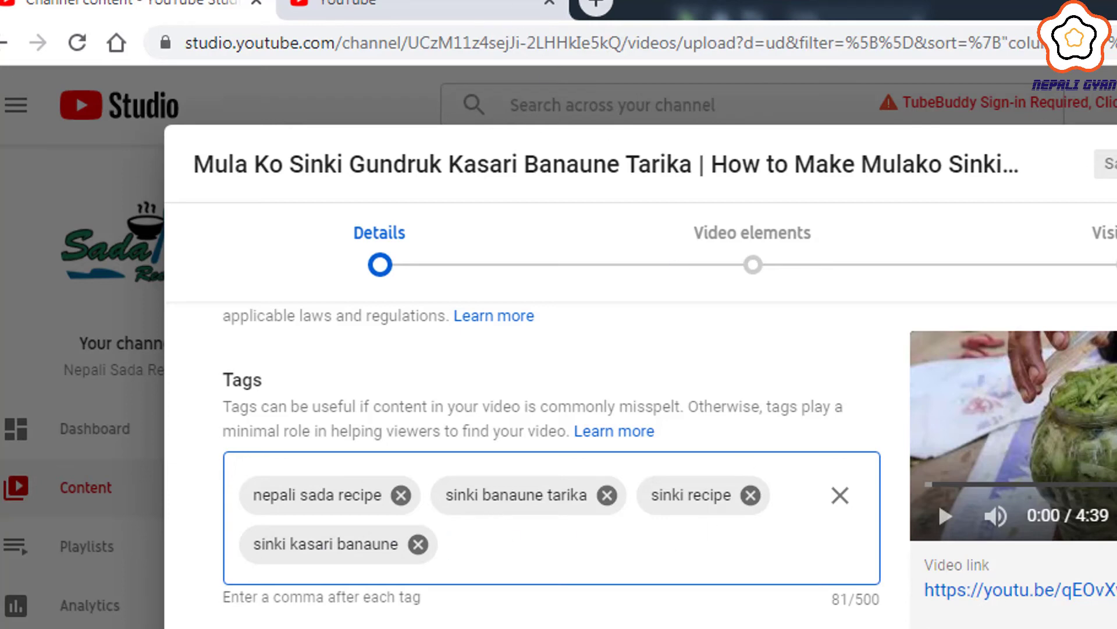
Step: Look up YouTube search suggestions for "how to make sinki"
{"action": "left_click", "coordinate": [419, 7]}
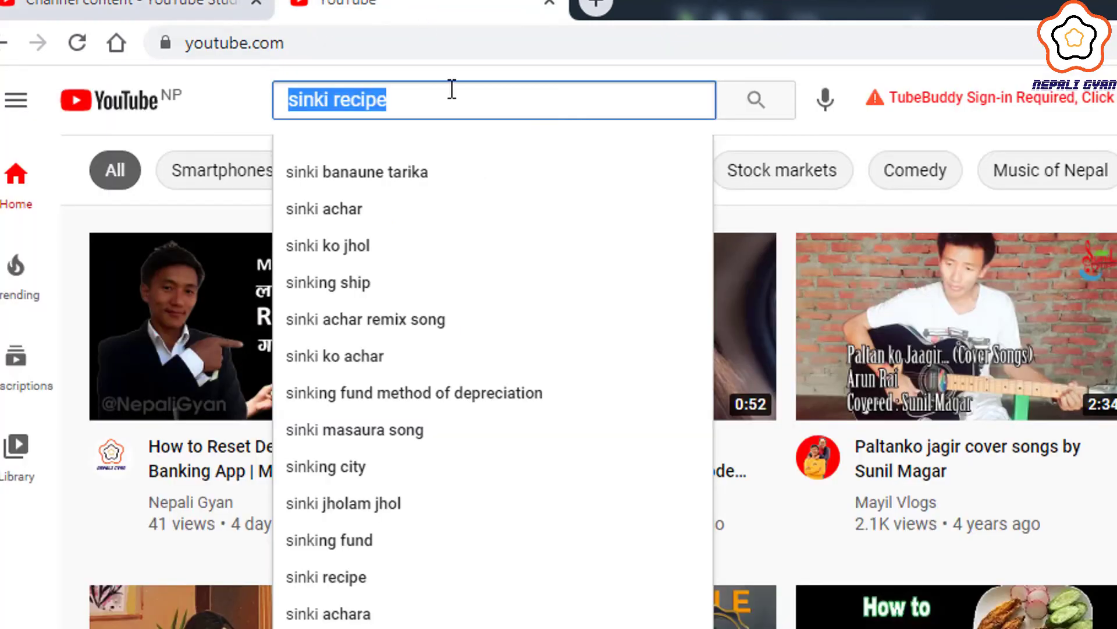
{"action": "type", "text": "how"}
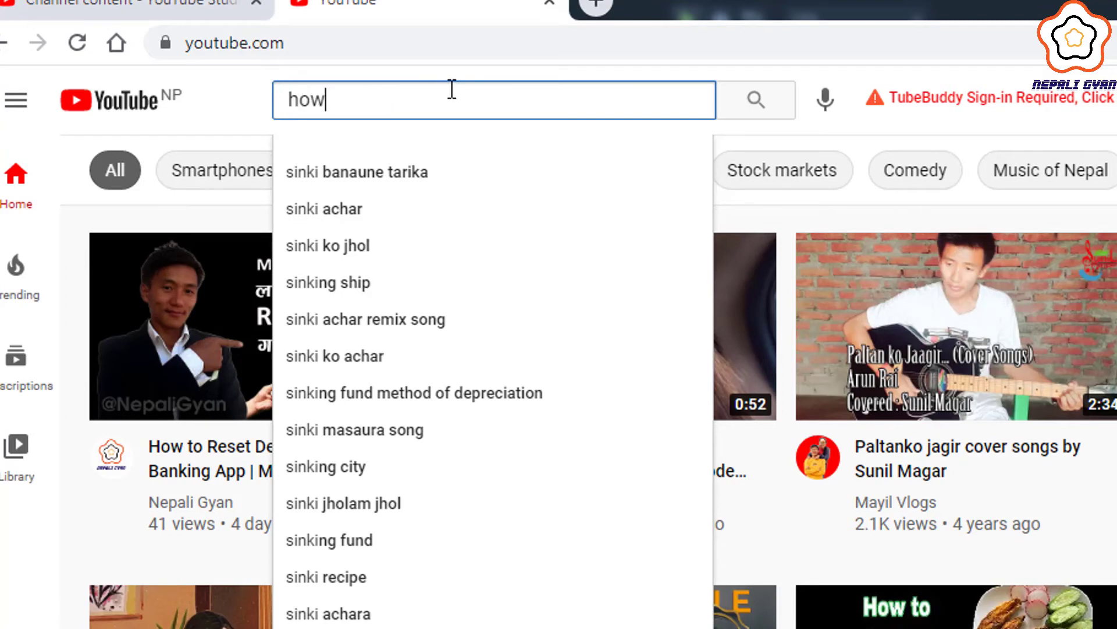
{"action": "type", "text": " to make s"}
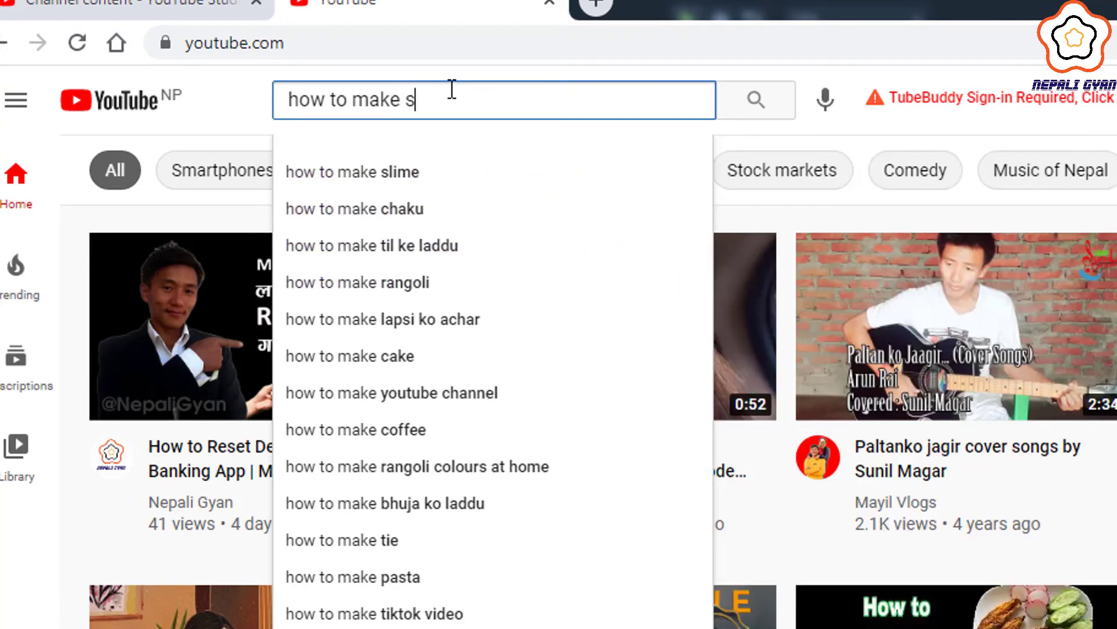
{"action": "type", "text": "inki"}
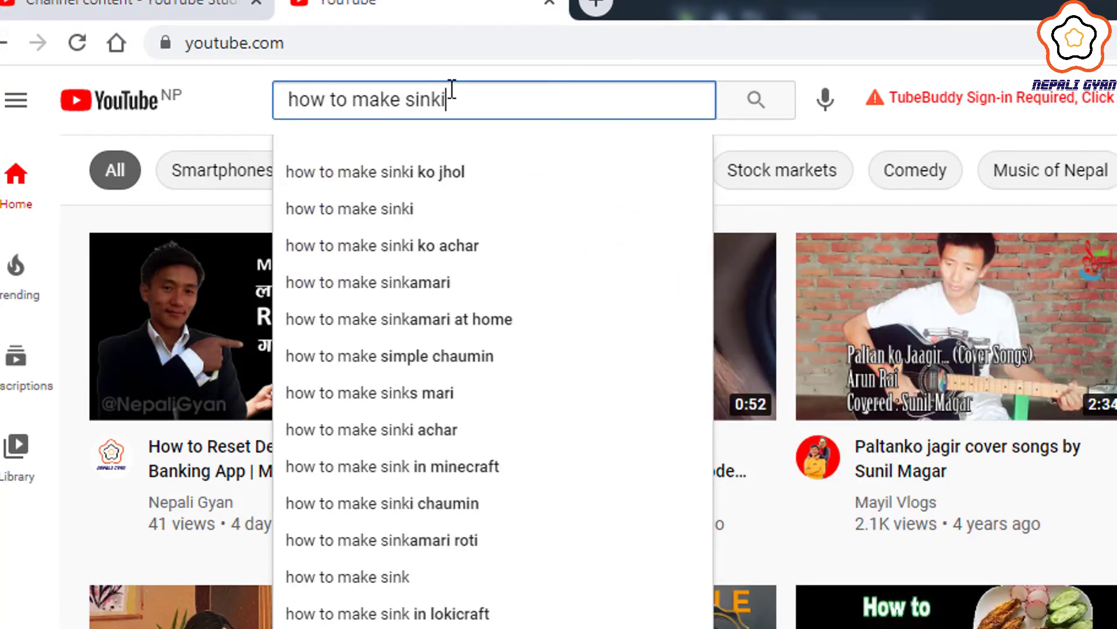
{"action": "key", "text": "BackSpace"}
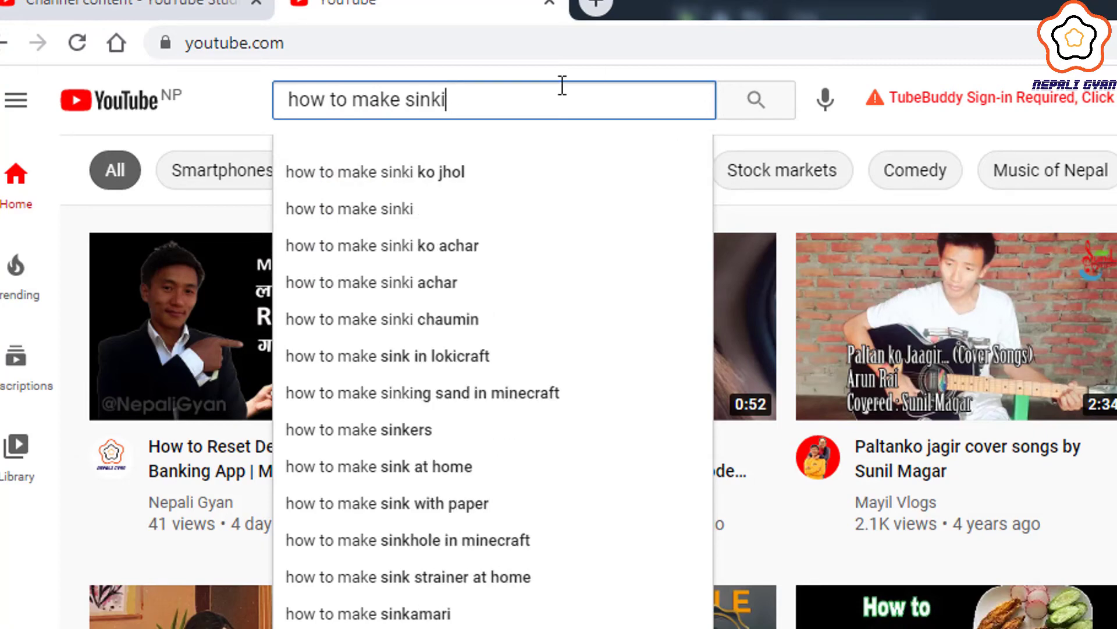
Step: Change the YouTube search phrase to the suggestion "how to make mulako sinki" and copy it
{"action": "key", "text": "BackSpace"}
{"action": "key", "text": "BackSpace"}
{"action": "key", "text": "BackSpace"}
{"action": "key", "text": "BackSpace"}
{"action": "key", "text": "BackSpace"}
{"action": "type", "text": "mulako"}
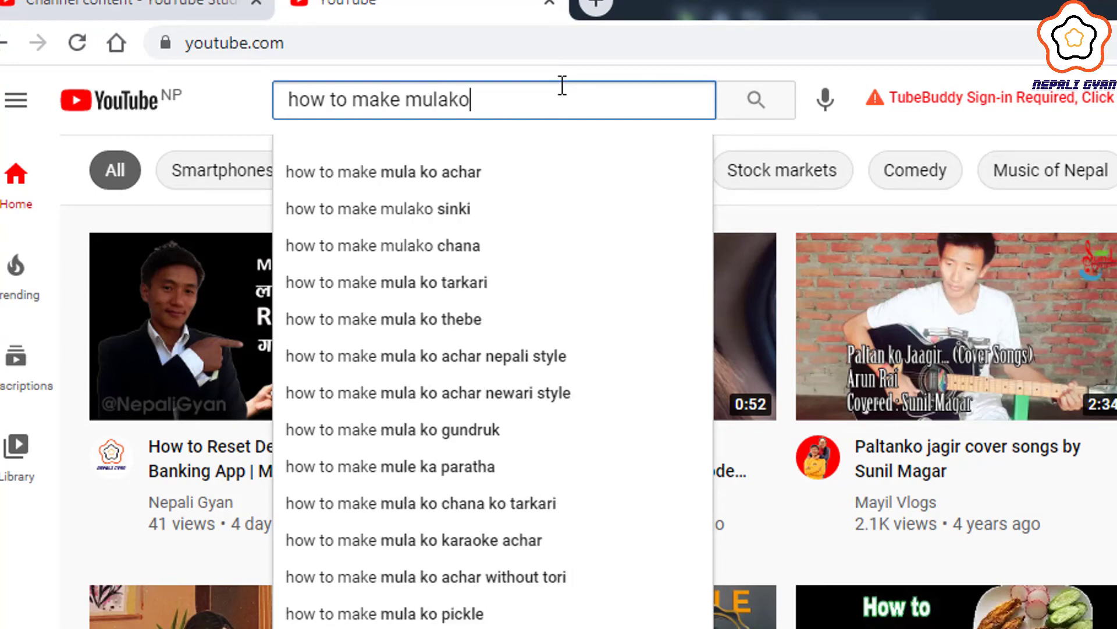
{"action": "type", "text": " si"}
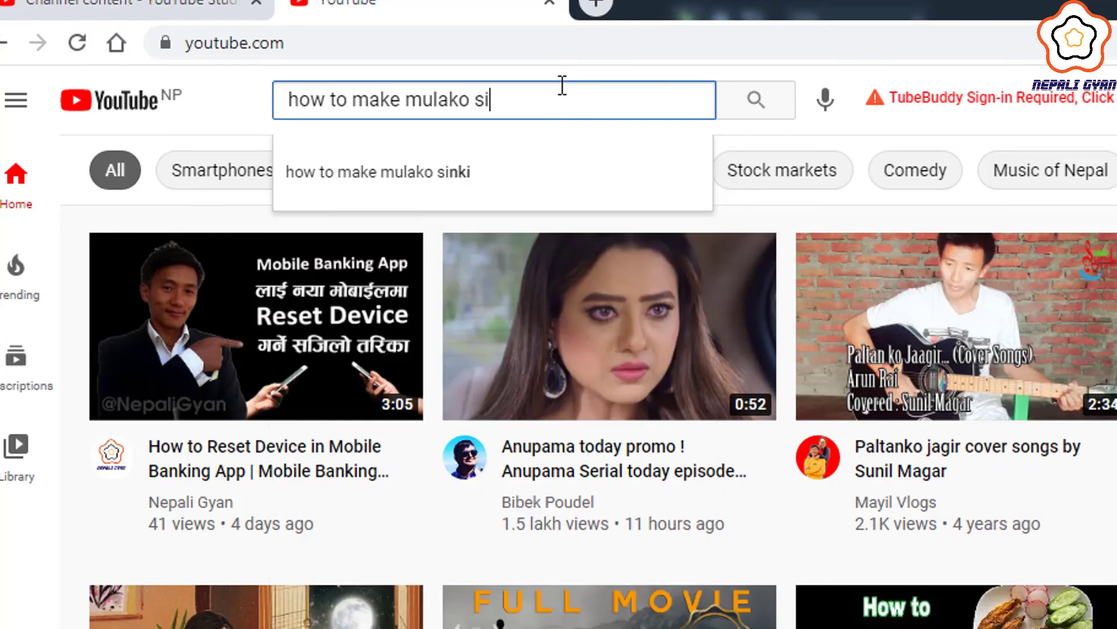
{"action": "key", "text": "Down"}
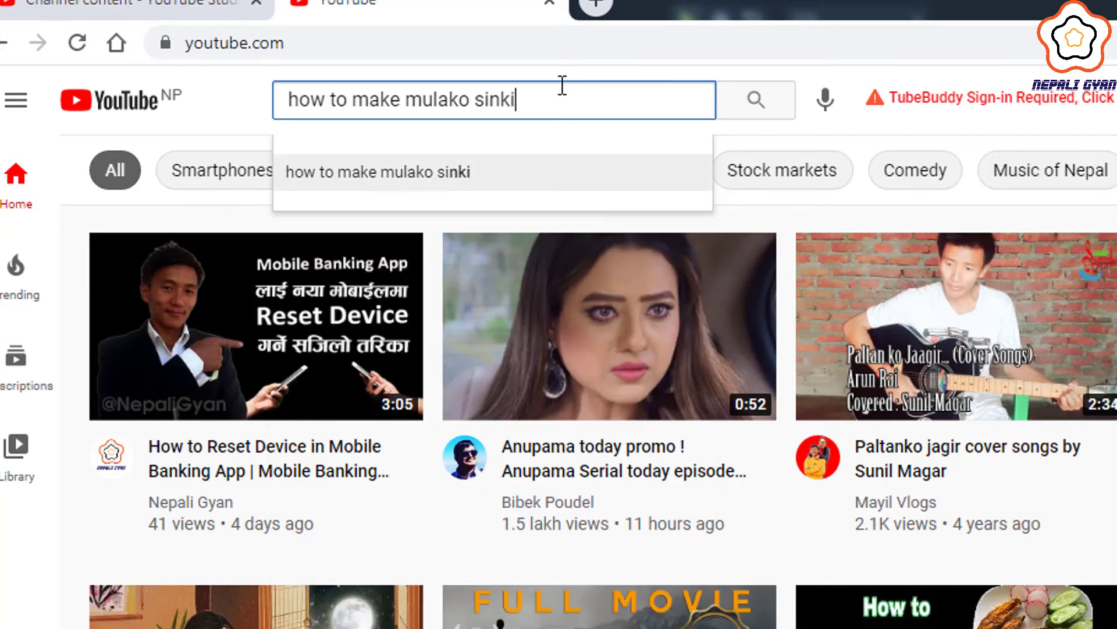
{"action": "key", "text": "ctrl+a"}
{"action": "key", "text": "ctrl+c"}
Step: Add the copied phrase "how to make mulako sinki" to the video's tags in YouTube Studio
{"action": "left_click", "coordinate": [204, 12]}
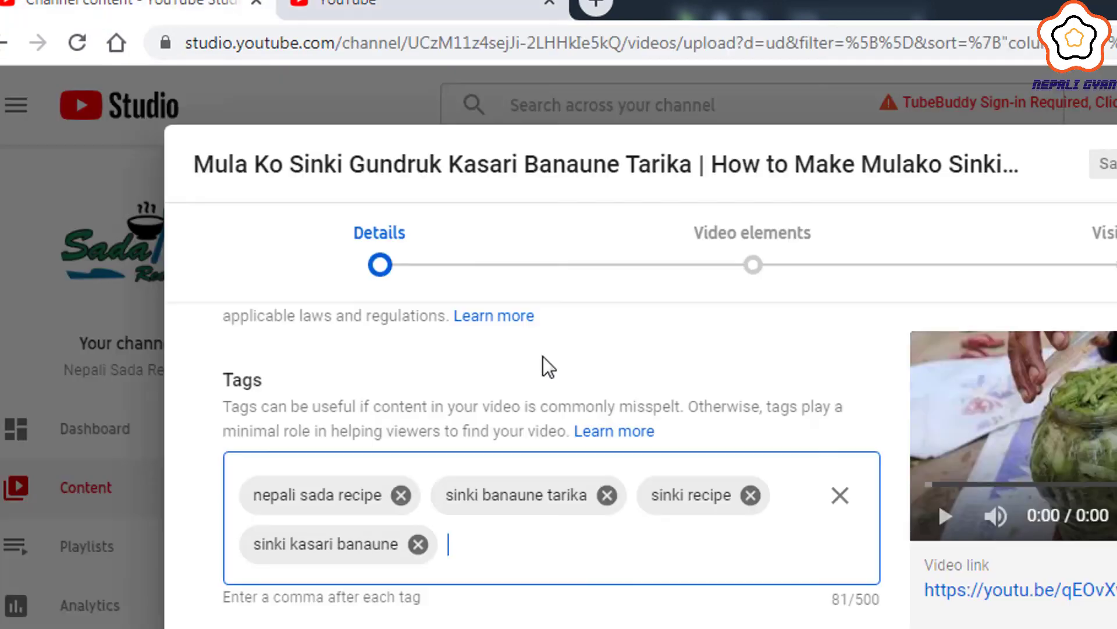
{"action": "left_click", "coordinate": [514, 557]}
{"action": "key", "text": "ctrl+v"}
{"action": "key", "text": "Return"}
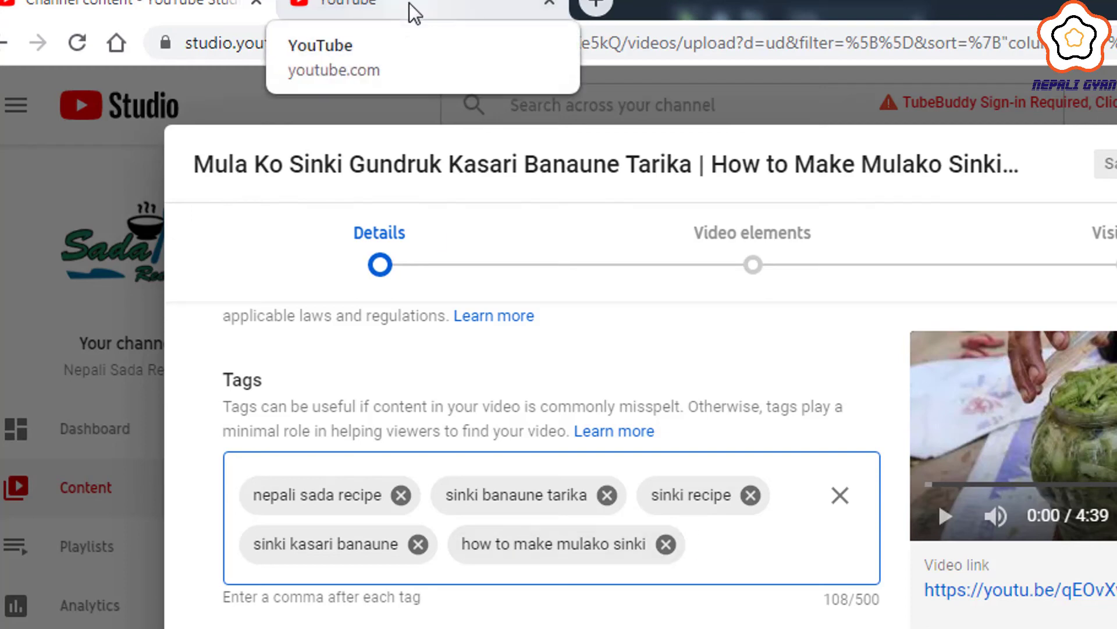
Step: Review the video's title, description and thumbnail sections, and revisit the "how to make mulako sinki" search phrase on YouTube
{"action": "left_click", "coordinate": [415, 13]}
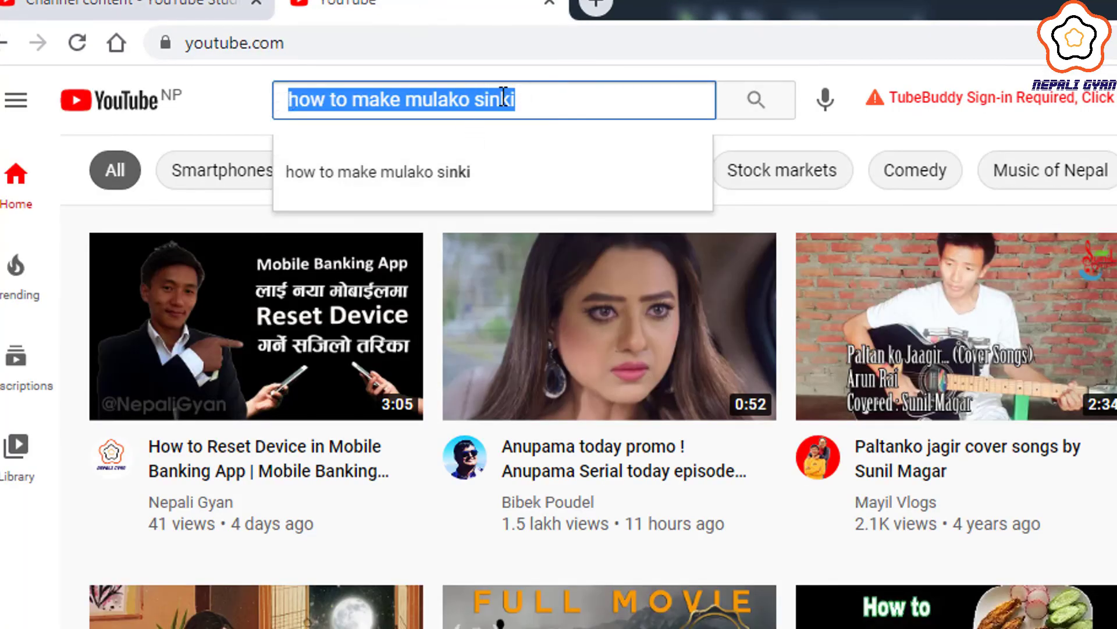
{"action": "left_click", "coordinate": [174, 10]}
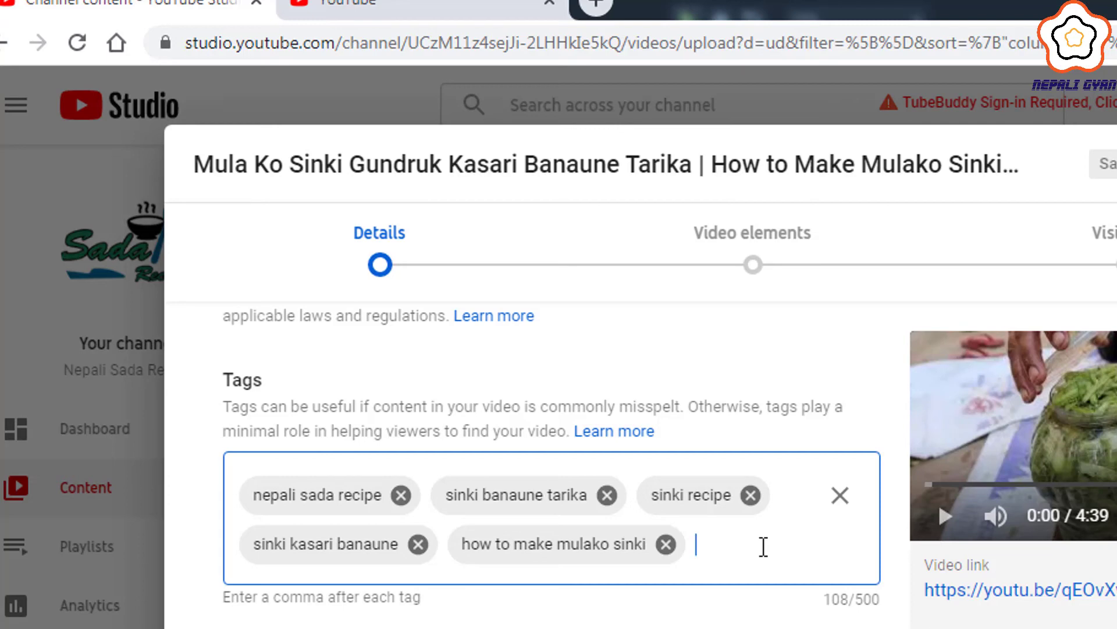
{"action": "scroll", "coordinate": [763, 546], "scroll_direction": "up", "scroll_amount": 15}
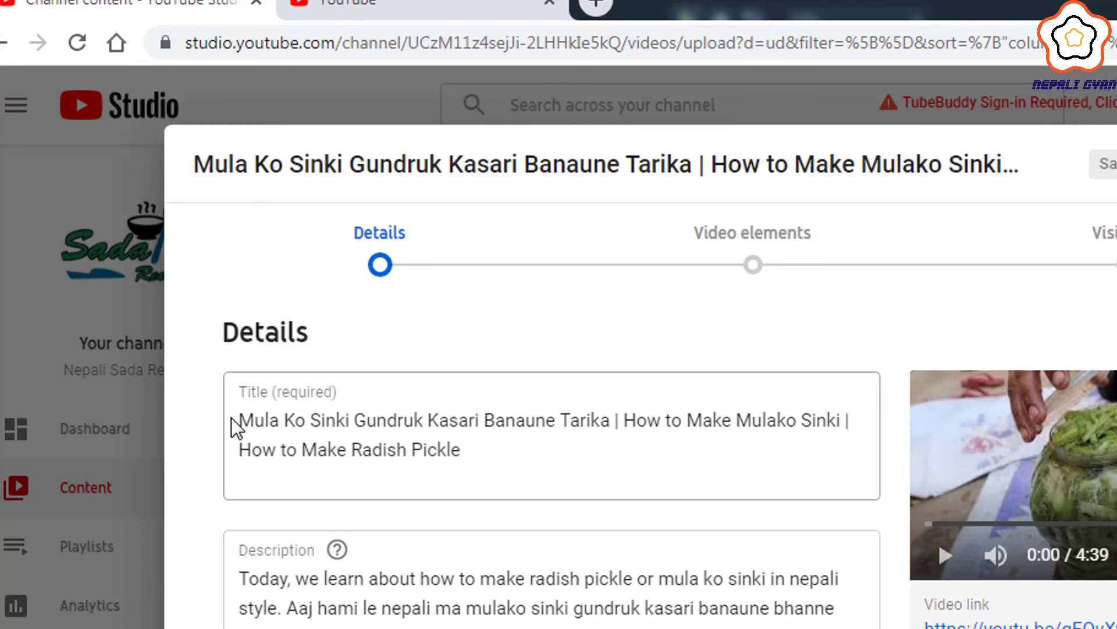
{"action": "mouse_move", "coordinate": [205, 366]}
{"action": "left_mouse_down"}
{"action": "mouse_move", "coordinate": [342, 486]}
{"action": "mouse_move", "coordinate": [570, 518]}
{"action": "mouse_move", "coordinate": [805, 526]}
{"action": "left_mouse_up"}
{"action": "left_click_drag", "start_coordinate": [866, 518], "coordinate": [883, 516]}
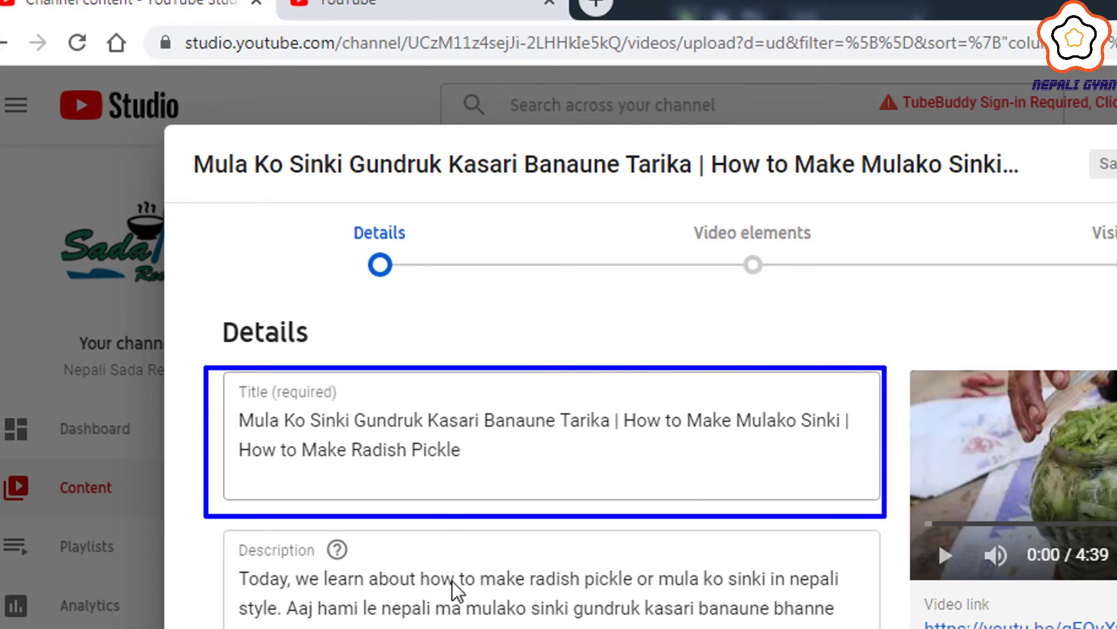
{"action": "mouse_move", "coordinate": [194, 553]}
{"action": "left_mouse_down"}
{"action": "mouse_move", "coordinate": [636, 628]}
{"action": "mouse_move", "coordinate": [902, 628]}
{"action": "mouse_move", "coordinate": [873, 628]}
{"action": "left_mouse_up"}
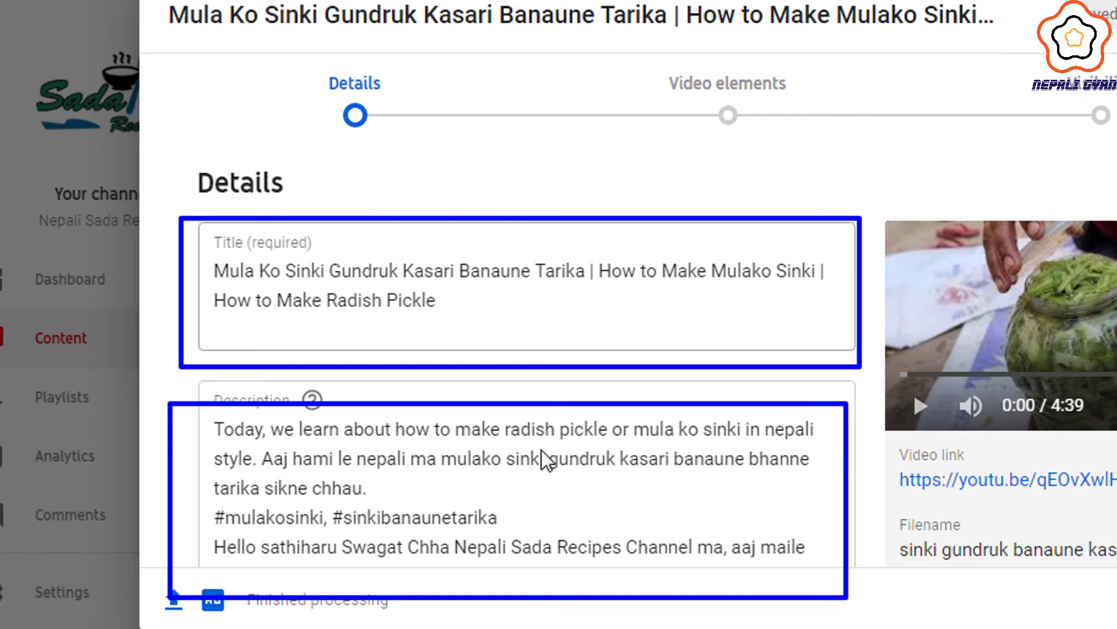
{"action": "scroll", "coordinate": [598, 369], "scroll_direction": "down", "scroll_amount": 15}
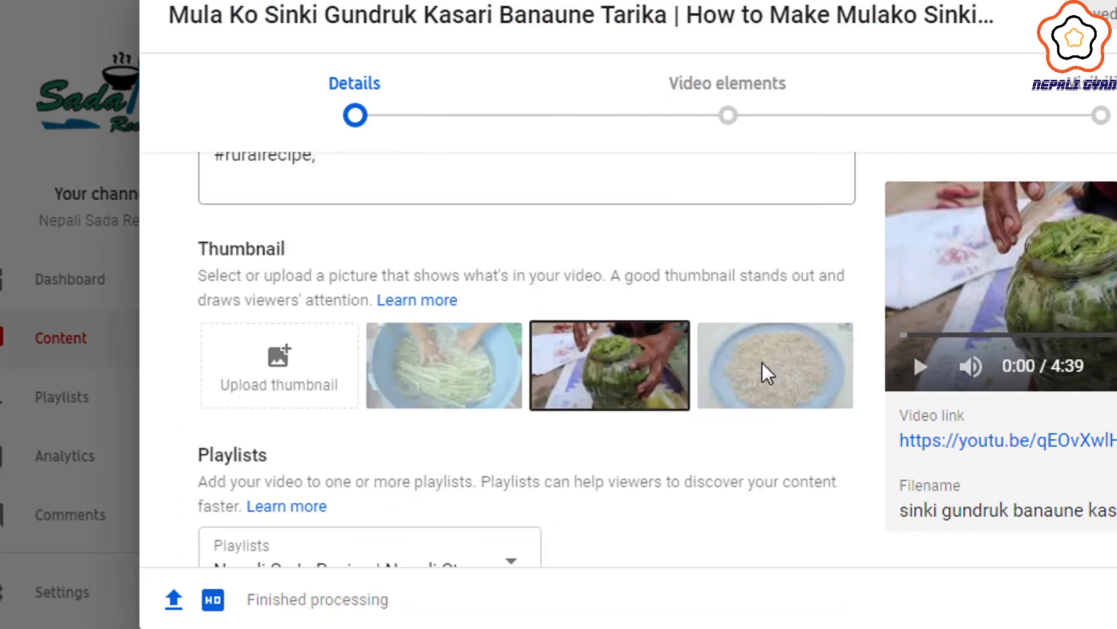
{"action": "scroll", "coordinate": [764, 366], "scroll_direction": "down", "scroll_amount": 16}
{"action": "scroll", "coordinate": [606, 379], "scroll_direction": "up", "scroll_amount": 7}
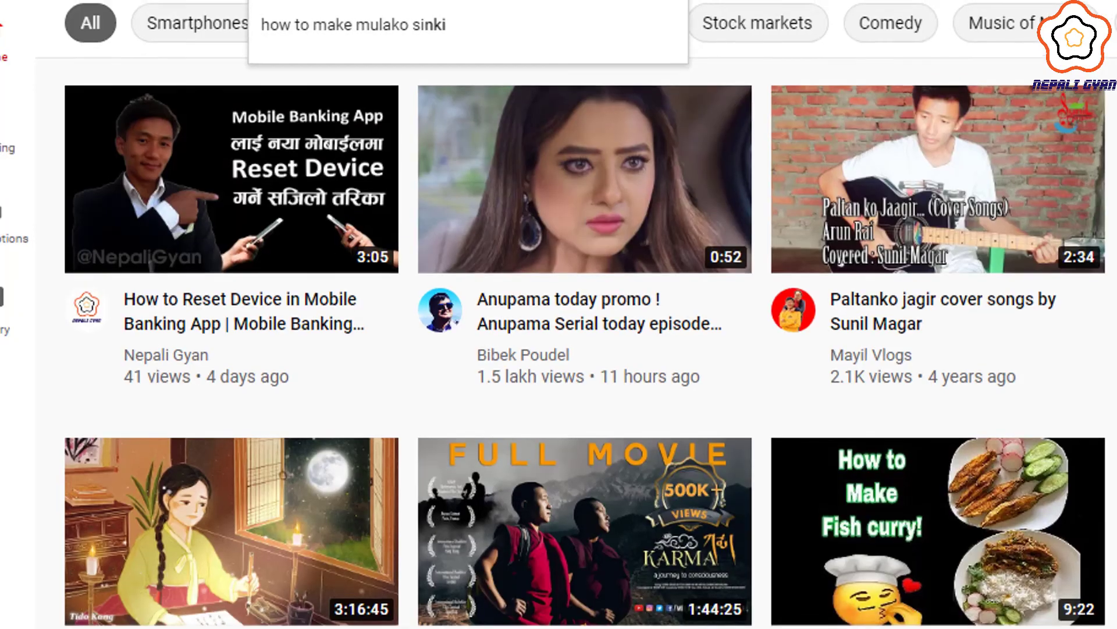
{"action": "left_click_drag", "start_coordinate": [275, 26], "coordinate": [523, 27]}
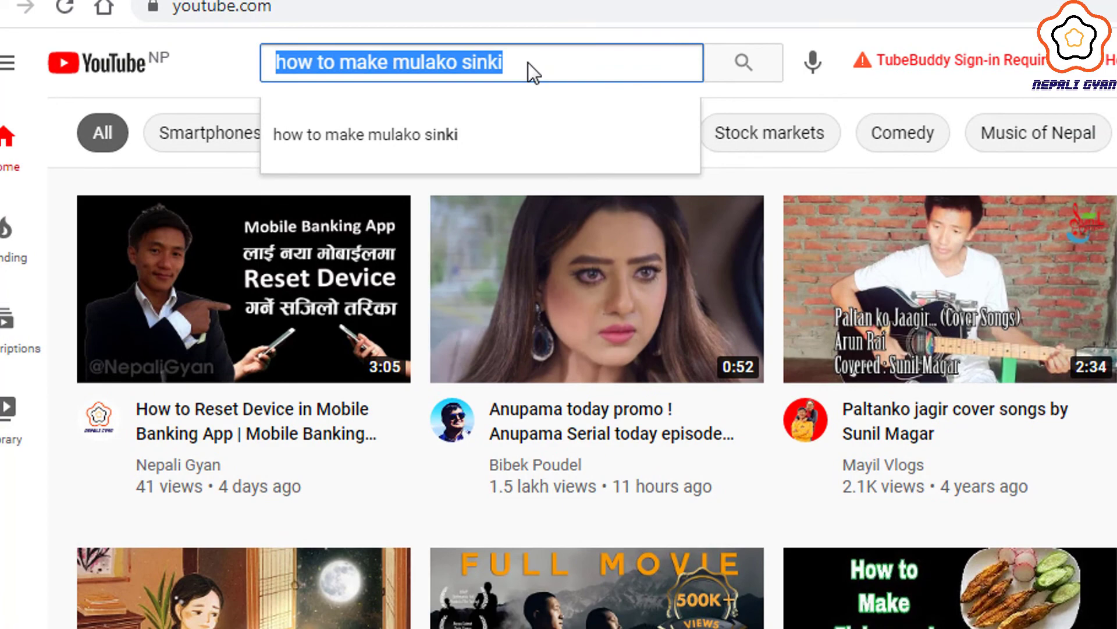
Step: Look up YouTube search suggestions for "mulako sinki" and copy the suggestion "mulako sinki banane ka tarika"
{"action": "type", "text": "mulako"}
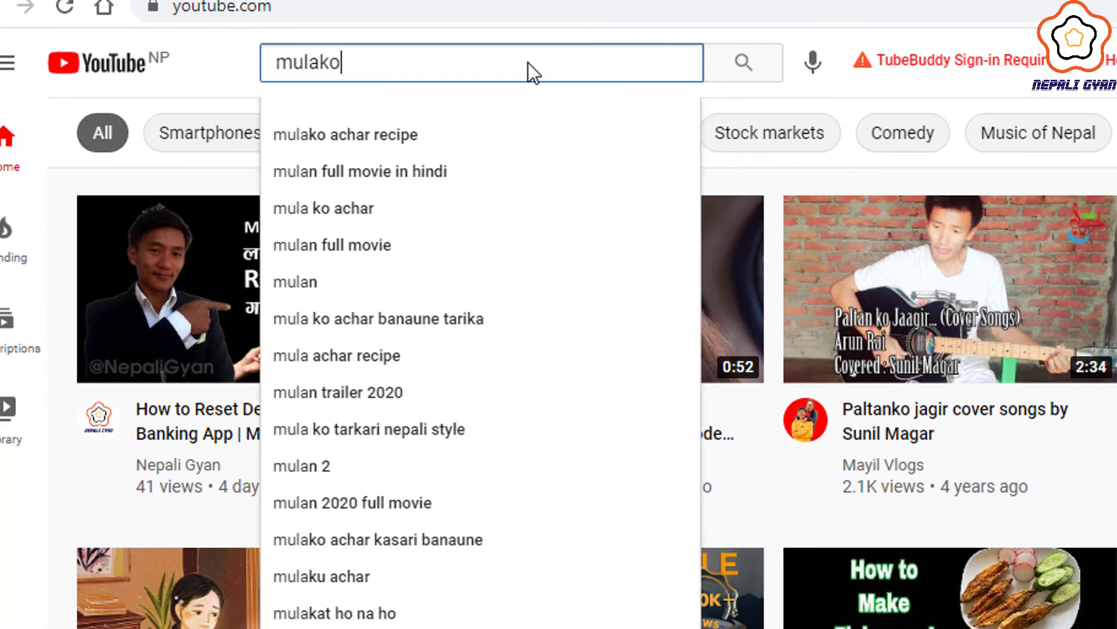
{"action": "type", "text": " sinki"}
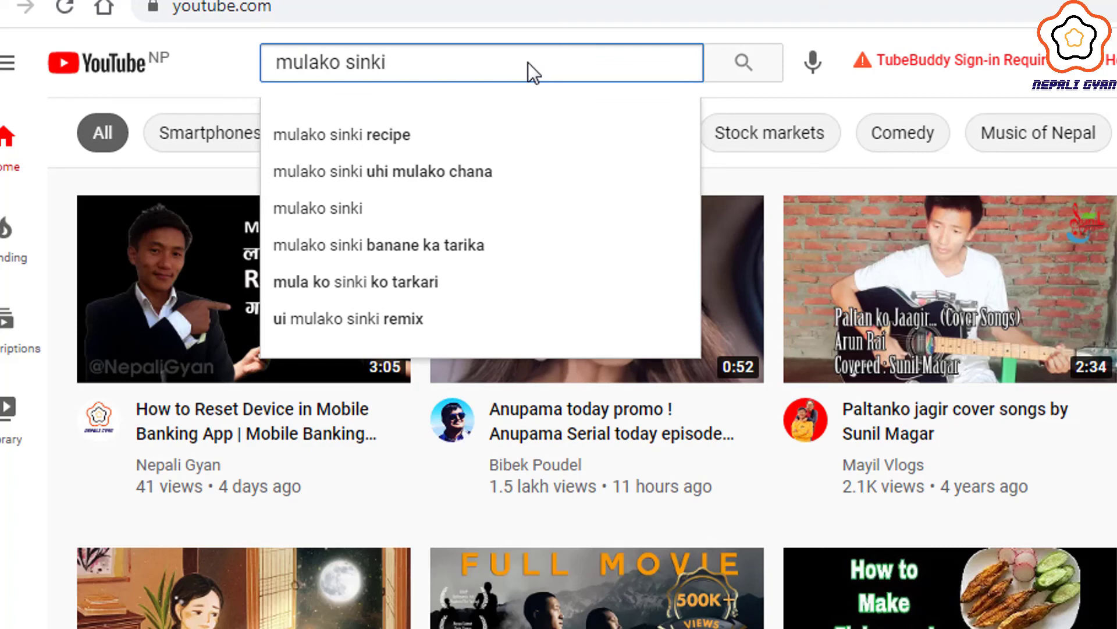
{"action": "key", "text": "Down"}
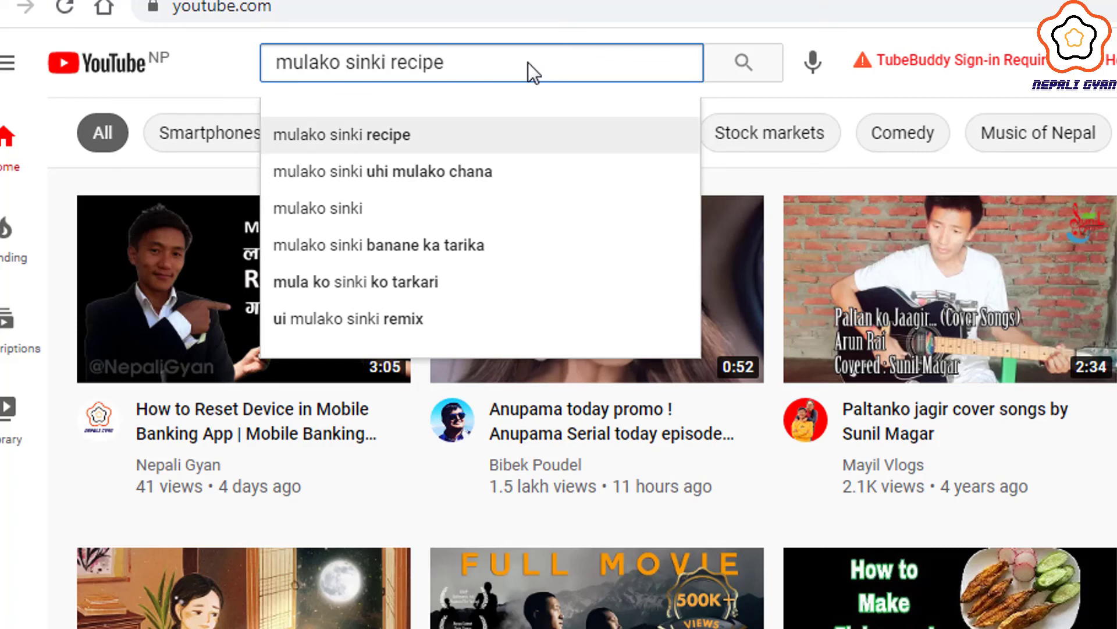
{"action": "key", "text": "Down"}
{"action": "key", "text": "Down"}
{"action": "key", "text": "Down"}
{"action": "key", "text": "ctrl+a"}
{"action": "key", "text": "ctrl+c"}
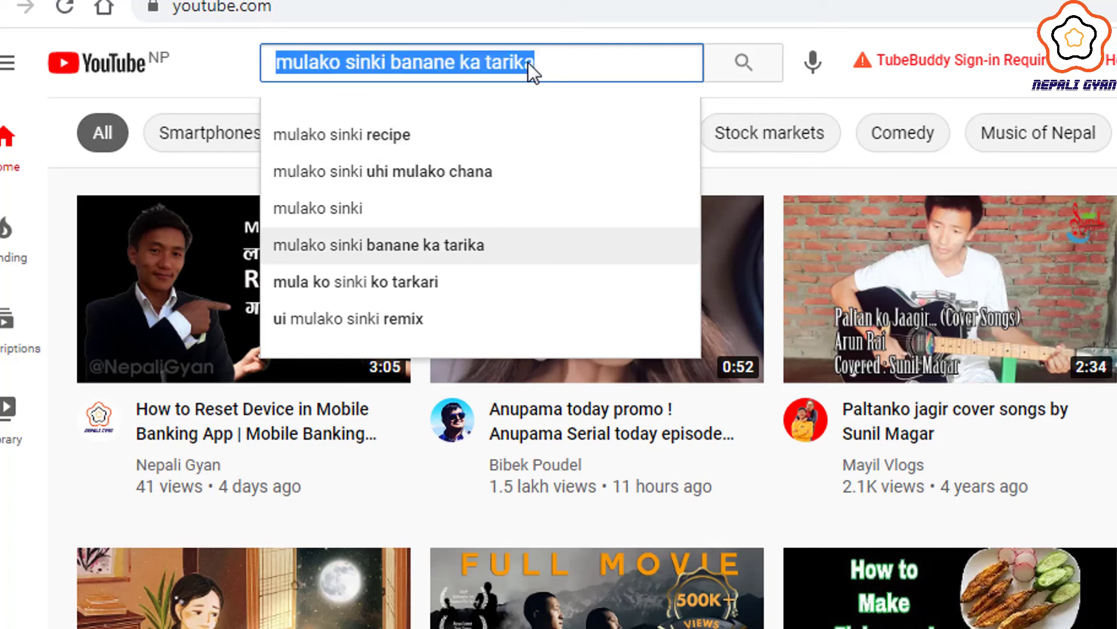
Step: Add the copied phrase "mulako sinki banane ka tarika" to the video's tags in YouTube Studio
{"action": "key", "text": "ctrl+Tab"}
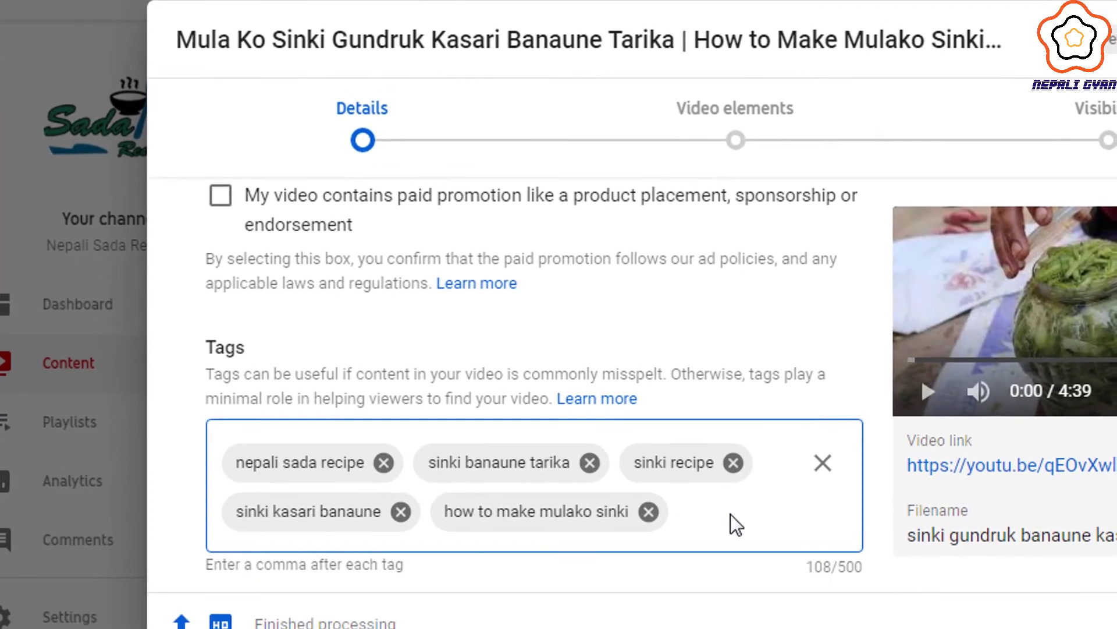
{"action": "key", "text": "ctrl+v"}
{"action": "key", "text": "Return"}
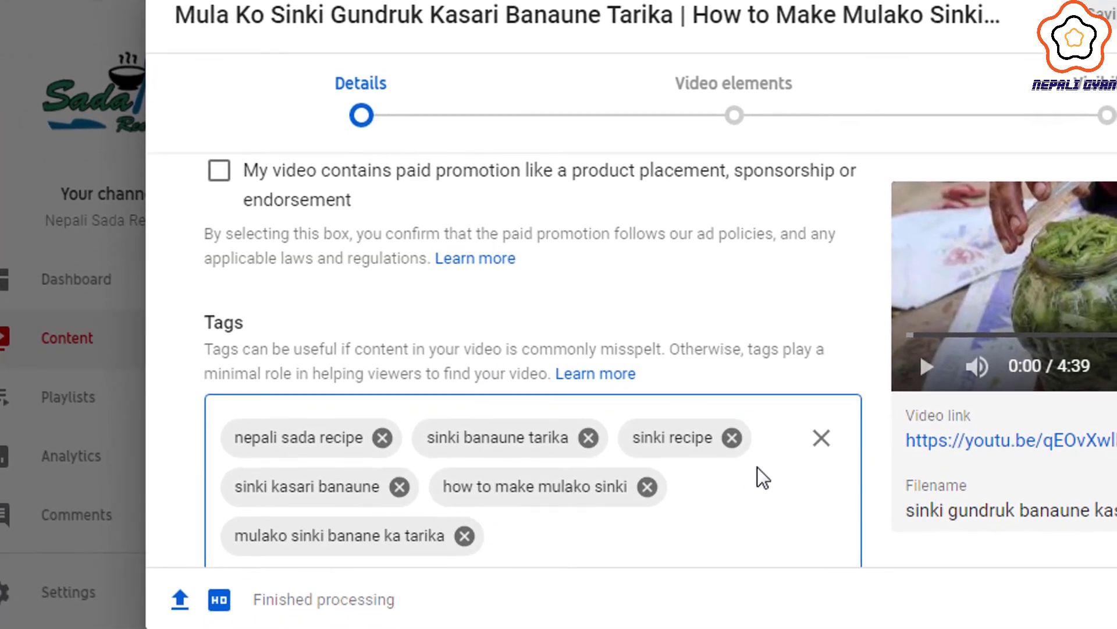
Step: Add more phrase tags, from "how to make radish pickle nepali style" and "how to make radish kimchi" through "gundruk banaune tarika" and "gundruk kasari banaune"
{"action": "scroll", "coordinate": [752, 470], "scroll_direction": "down", "scroll_amount": 2}
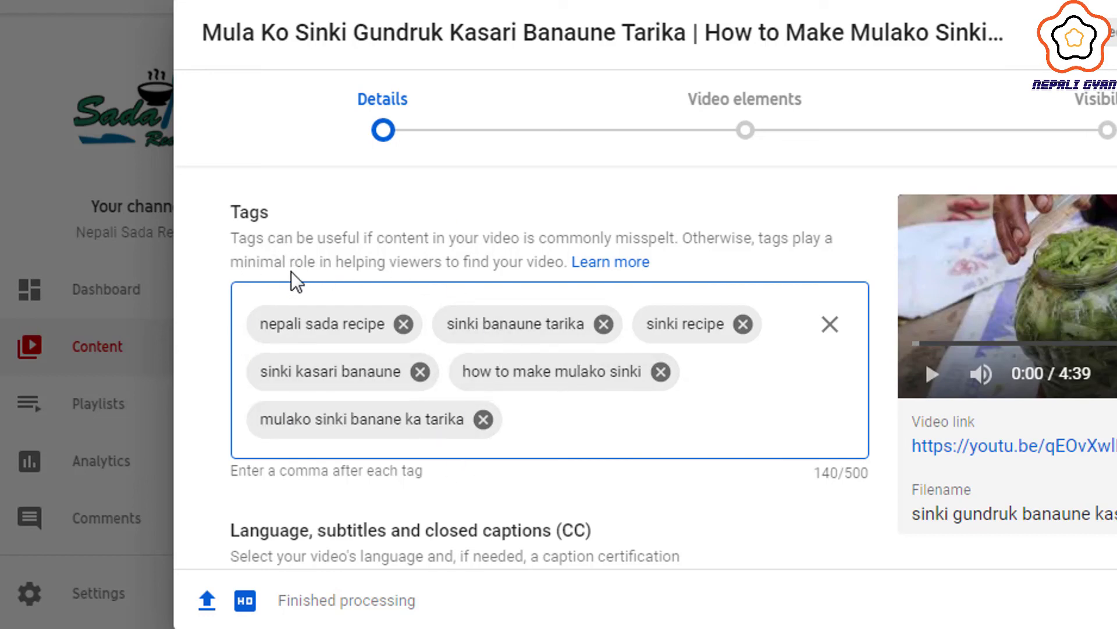
{"action": "type", "text": "how to make radish pickle nepali style, how to make radish pickle, how to make radish kimchi, how to make mula ko gundruk, sinki banaune, mula ko sinki banaune tarika, mula ko sinki, mula ko gundruk banaune tarika, gundruk banaune tarika, gundruk kasari banaune"}
{"action": "scroll", "coordinate": [765, 459], "scroll_direction": "down", "scroll_amount": 5}
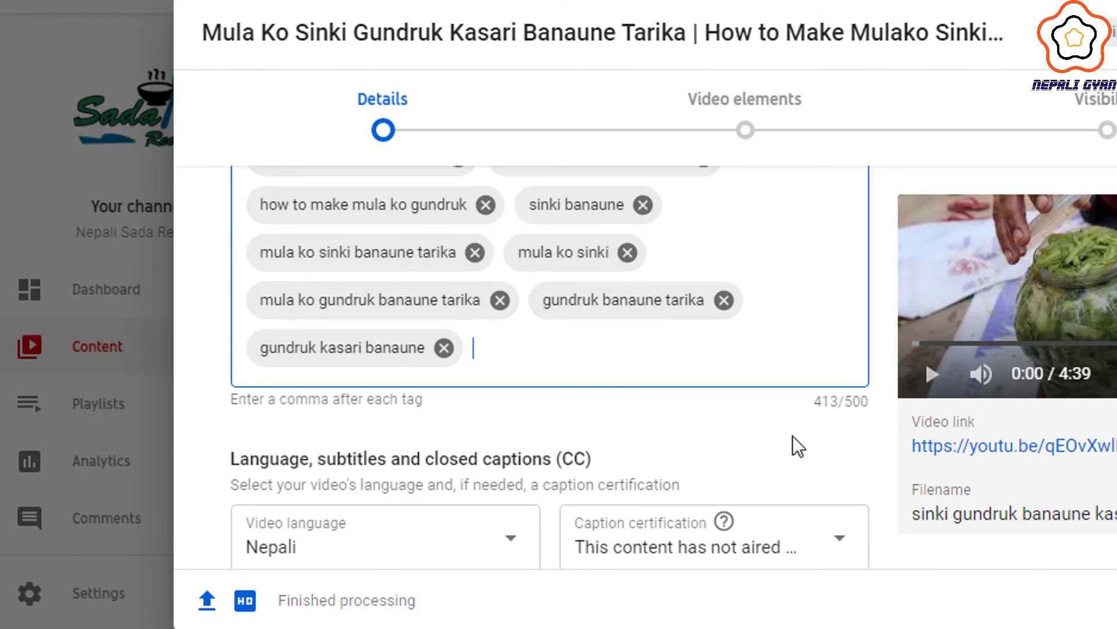
Step: Add the short tags how to, make, radish, pickel, mulako, mula, ko, sinki, gundruk, kasari, banaune, tarika, in, nepali, food and style
{"action": "type", "text": "how to,make,radish,pickel,mulako,mula,ko,sinki,gundruk,kasari,banaune,tarika,in,nepali,food,style"}
{"action": "scroll", "coordinate": [803, 419], "scroll_direction": "down", "scroll_amount": 5}
{"action": "scroll", "coordinate": [806, 394], "scroll_direction": "up", "scroll_amount": 2}
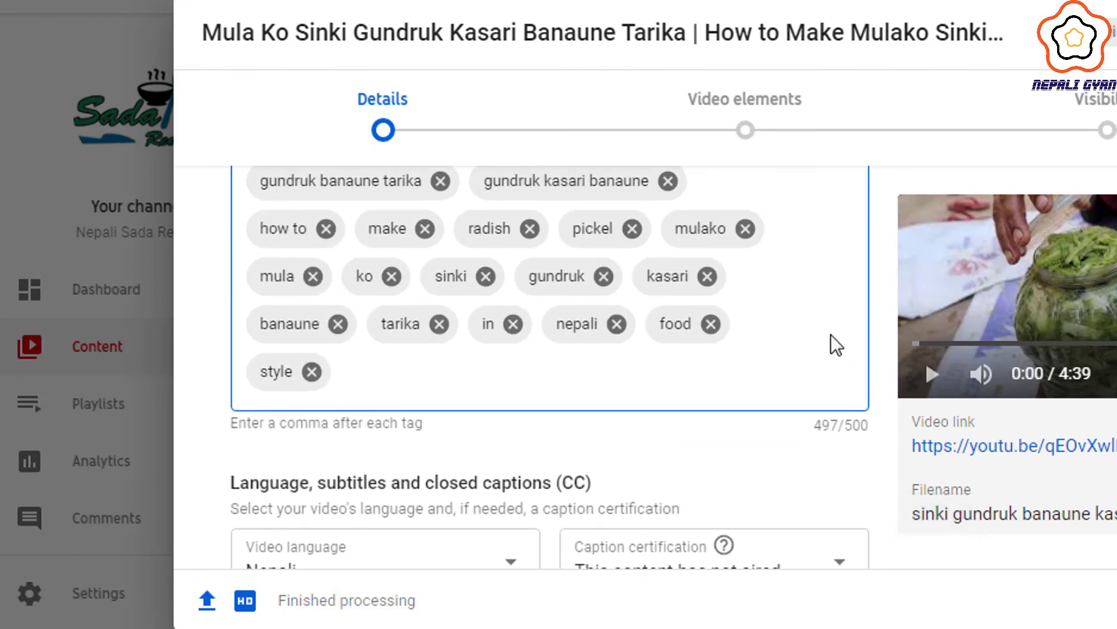
Step: Set the video's recording date to 12 Jan 2021
{"action": "scroll", "coordinate": [704, 400], "scroll_direction": "down", "scroll_amount": 4}
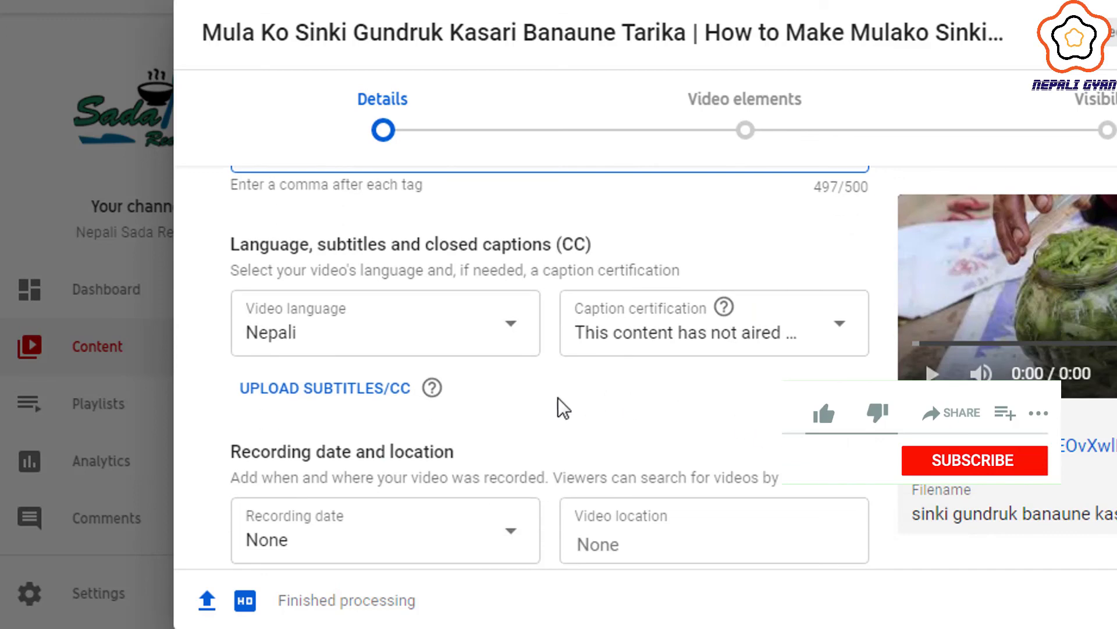
{"action": "scroll", "coordinate": [591, 415], "scroll_direction": "down", "scroll_amount": 2}
{"action": "left_click", "coordinate": [514, 415]}
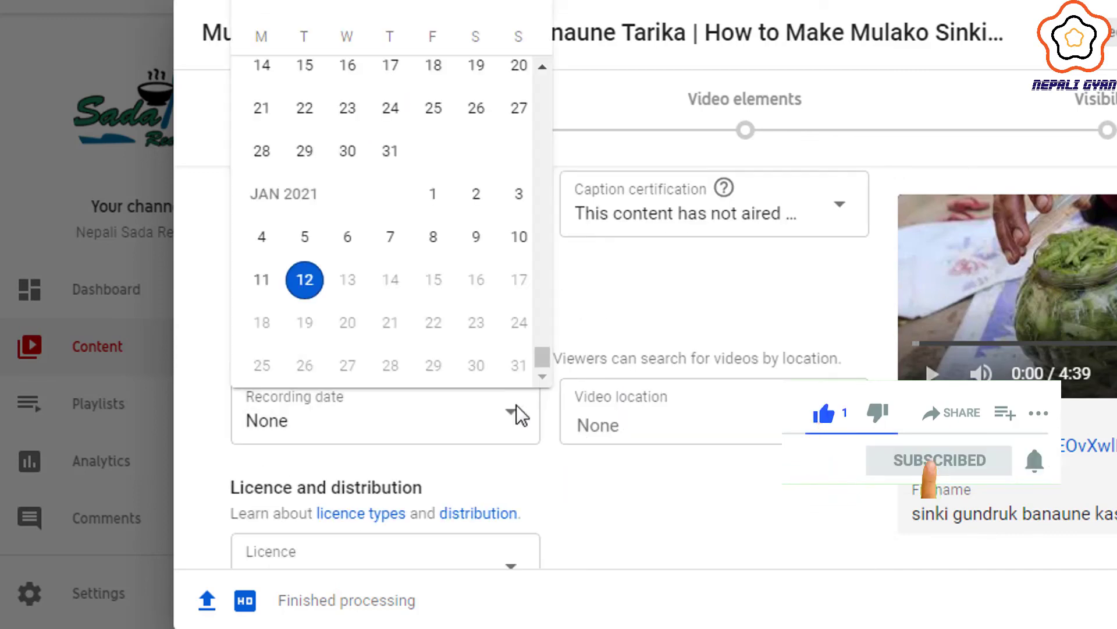
{"action": "left_click", "coordinate": [306, 284]}
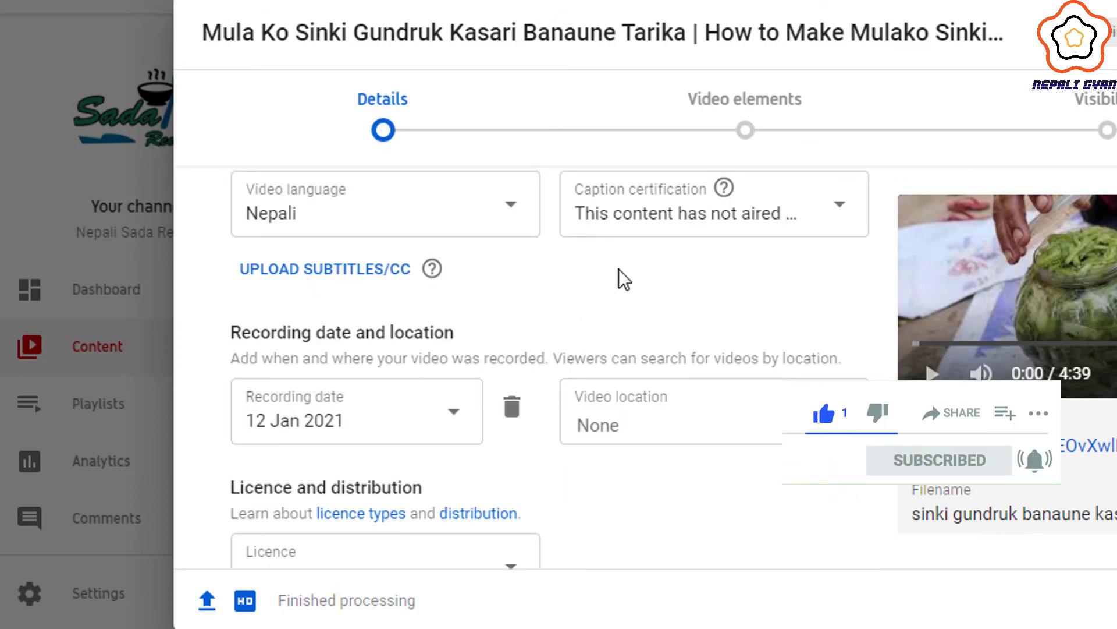
Step: Add an end screen to the video by importing the layout from the latest video, and save it
{"action": "left_click", "coordinate": [743, 112]}
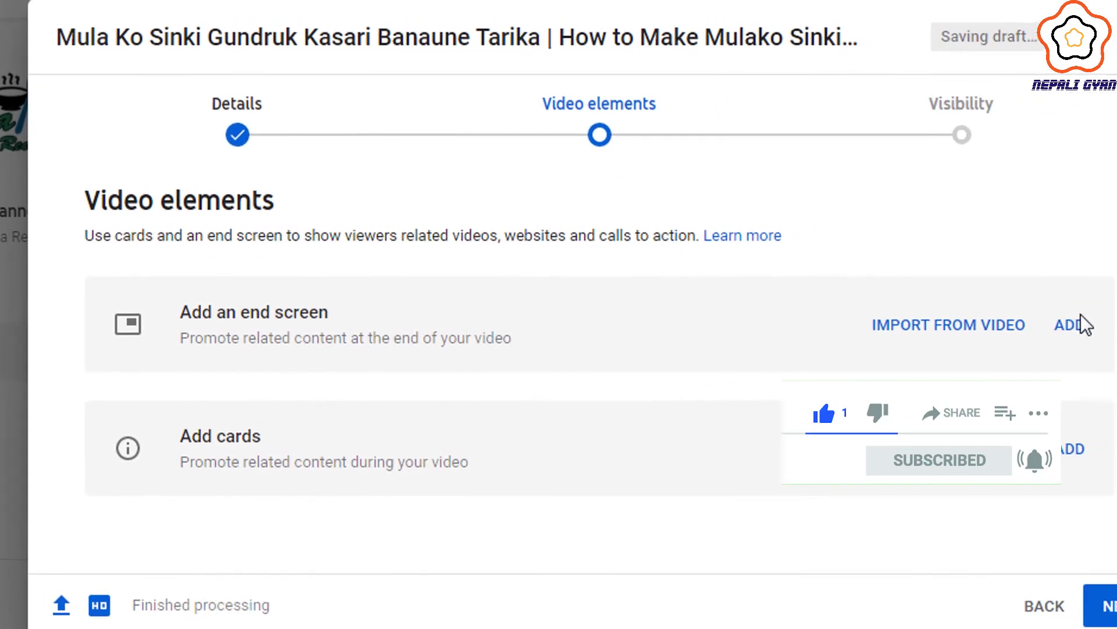
{"action": "left_click", "coordinate": [1042, 329]}
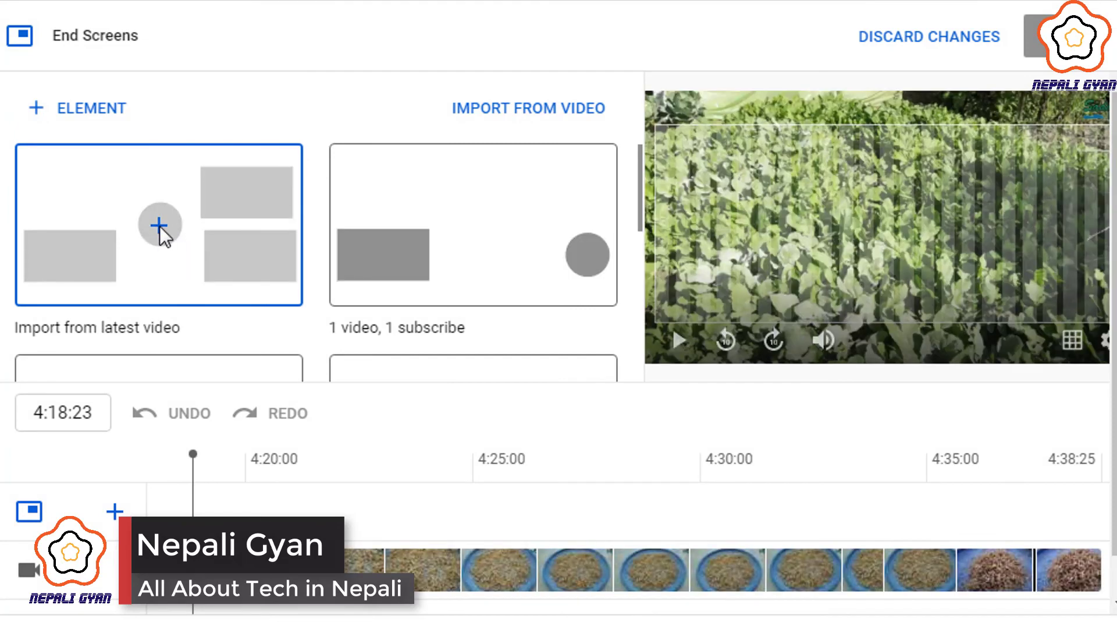
{"action": "left_click", "coordinate": [160, 226]}
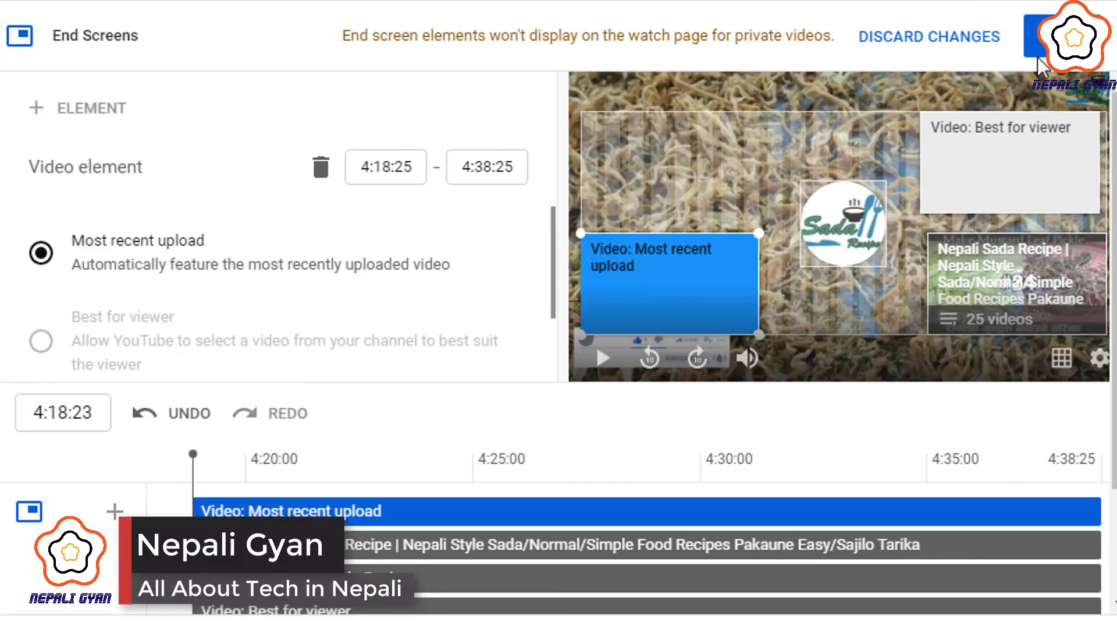
{"action": "left_click", "coordinate": [1040, 42]}
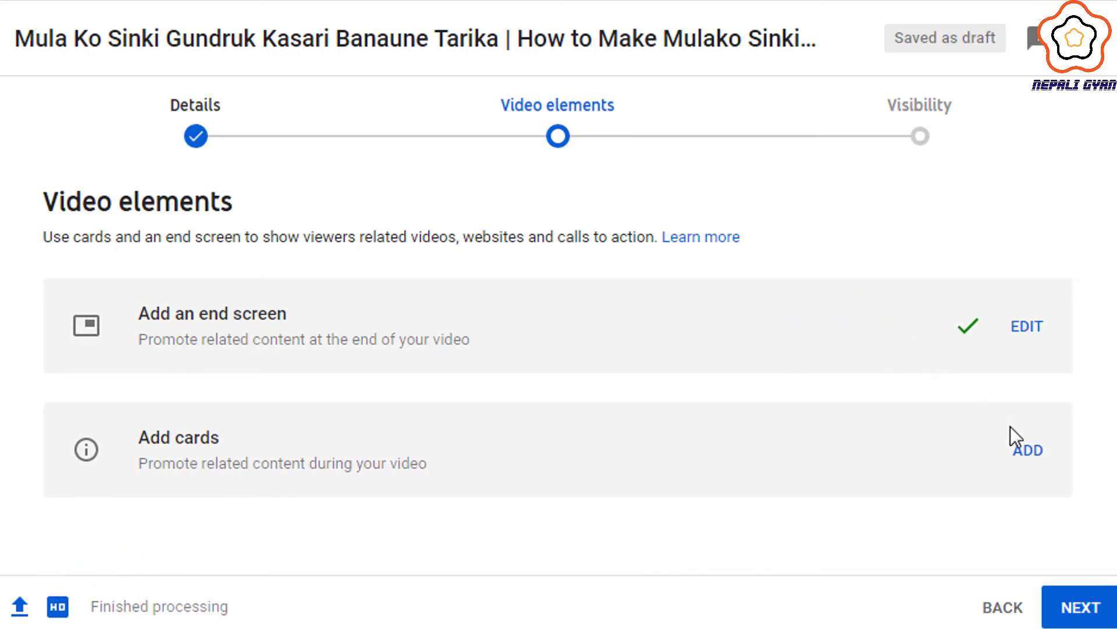
Step: Add video cards at 0:49:03, 1:59:29, 2:59:29 and 3:59:29, using the channel's "How to Make Mustard Pickle" video for one, and save them
{"action": "left_click", "coordinate": [1033, 452]}
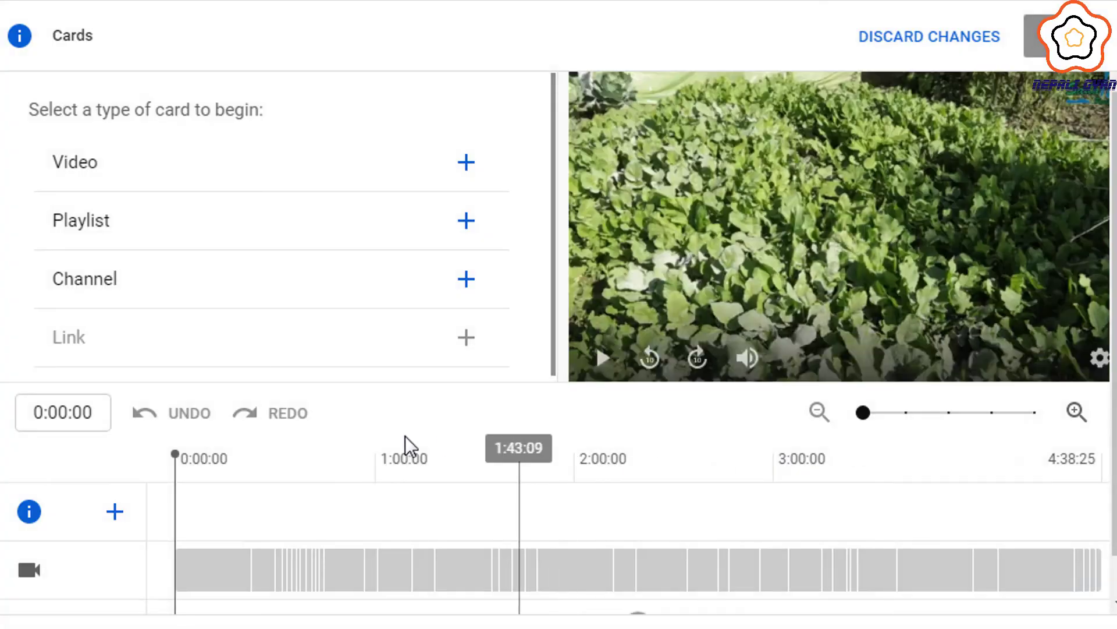
{"action": "left_click", "coordinate": [339, 451]}
{"action": "left_click", "coordinate": [466, 162]}
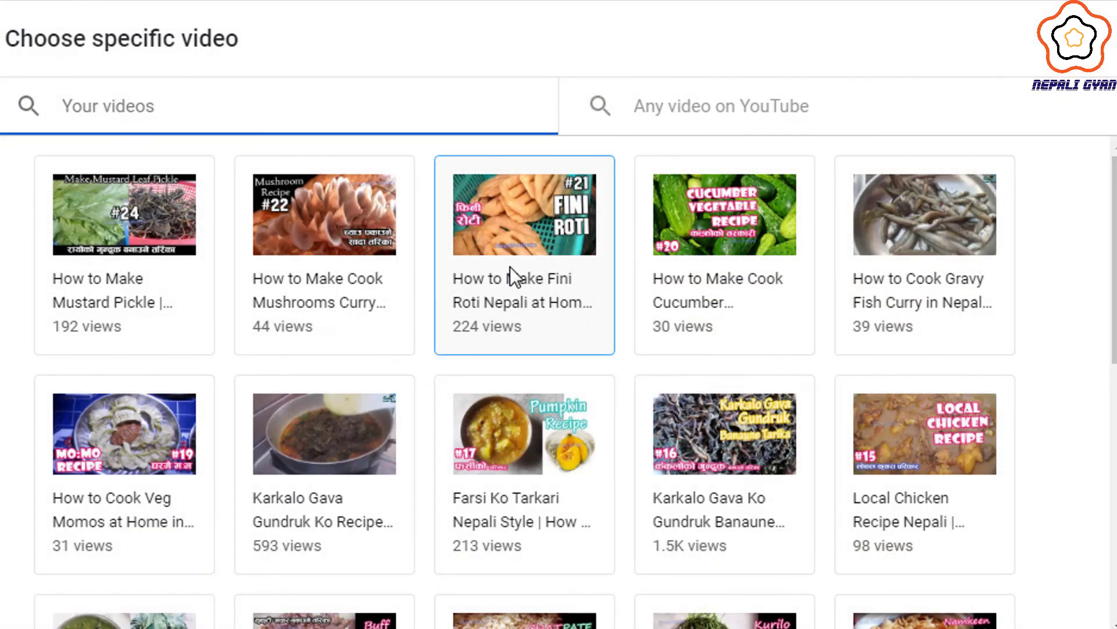
{"action": "left_click", "coordinate": [150, 271]}
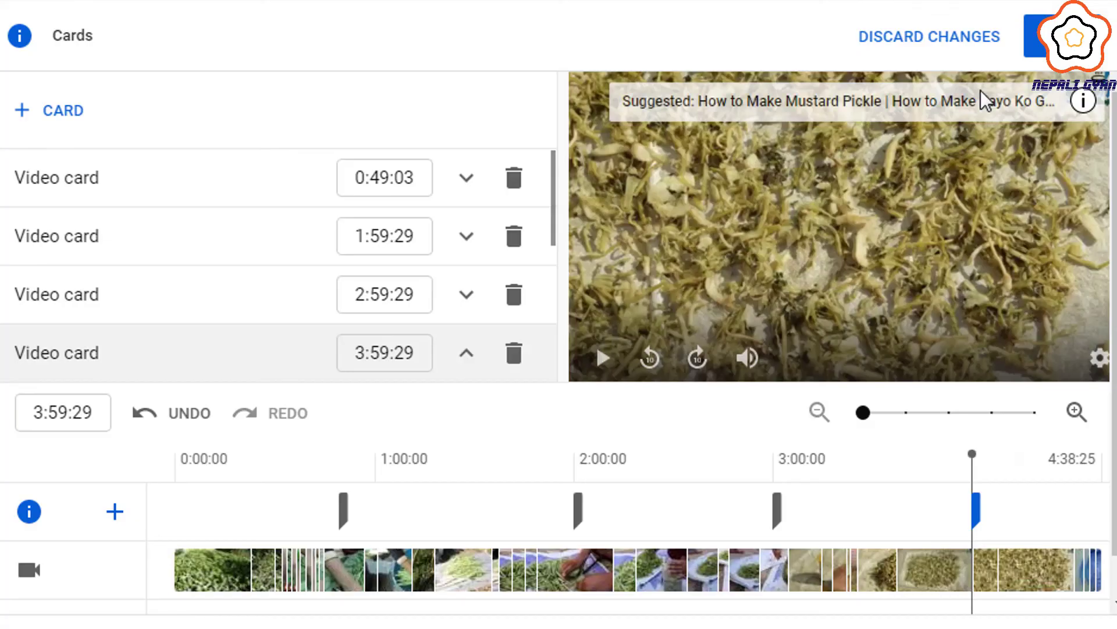
{"action": "left_click", "coordinate": [1048, 36]}
Step: Review the visibility settings and publish the video as Public, without an instant Premiere
{"action": "left_click", "coordinate": [926, 140]}
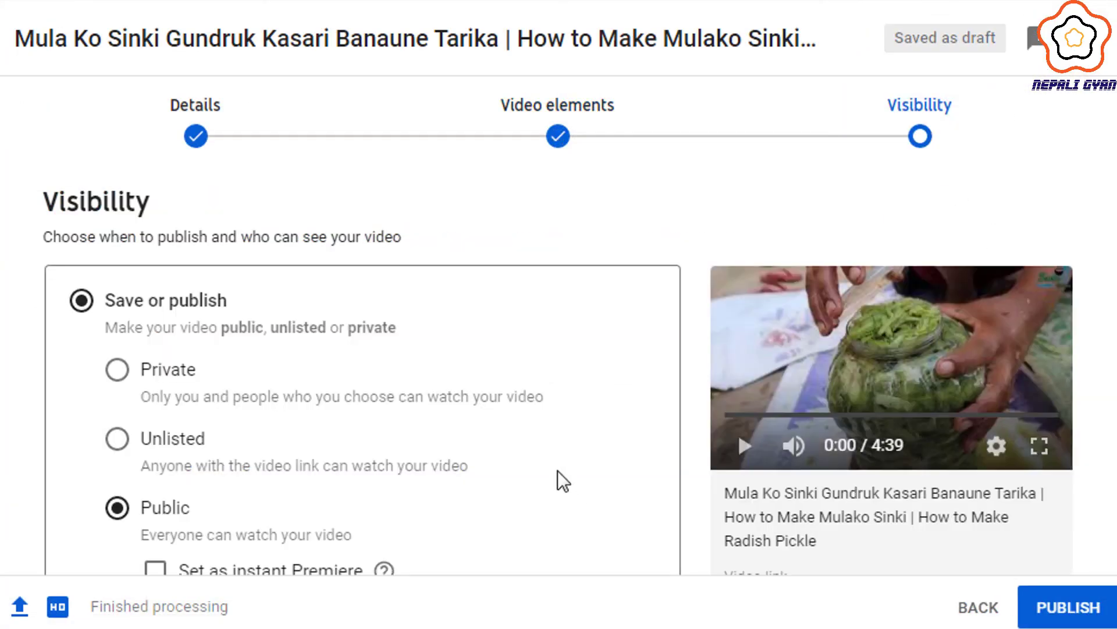
{"action": "scroll", "coordinate": [562, 488], "scroll_direction": "down", "scroll_amount": 4}
{"action": "left_click", "coordinate": [1065, 608]}
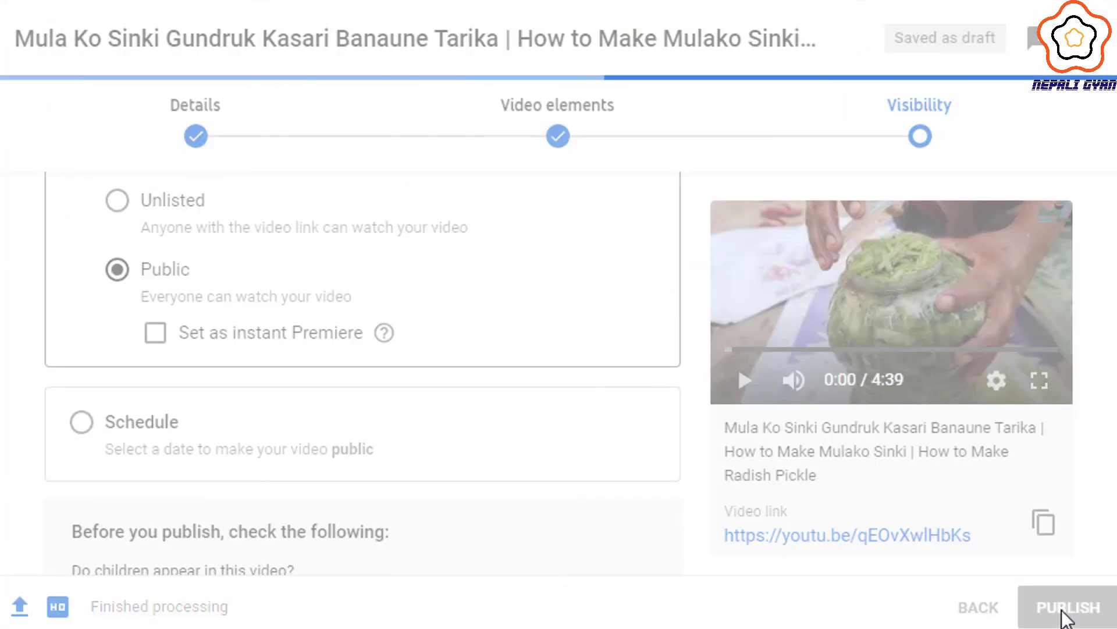